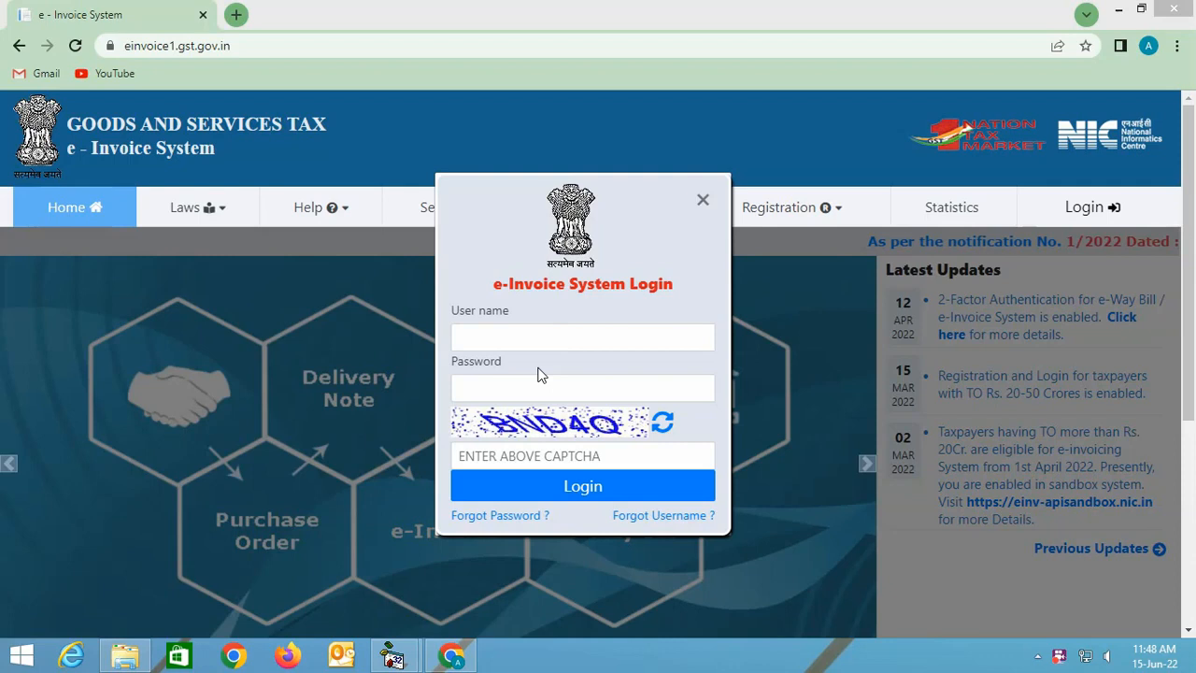
- Log in to the e-invoice portal with the portal user name, password and captcha
{"action": "left_click", "coordinate": [499, 337]}
{"action": "type", "text": "ABC1234"}
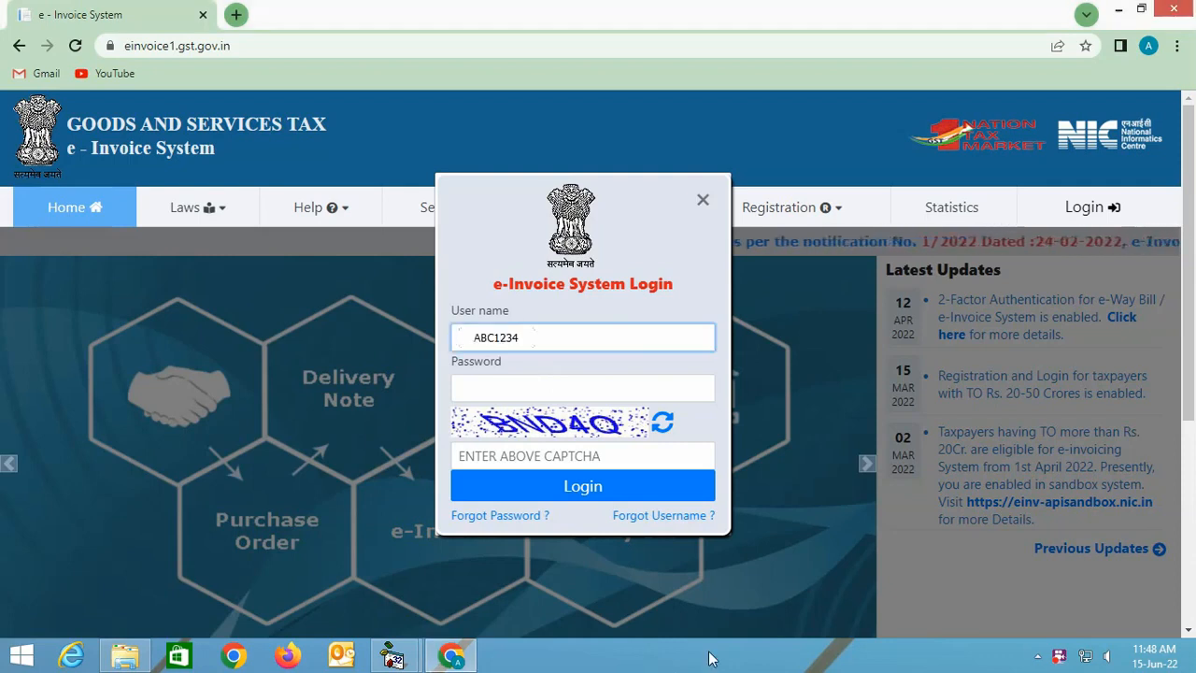
{"action": "left_click", "coordinate": [574, 388]}
{"action": "type", "text": "********"}
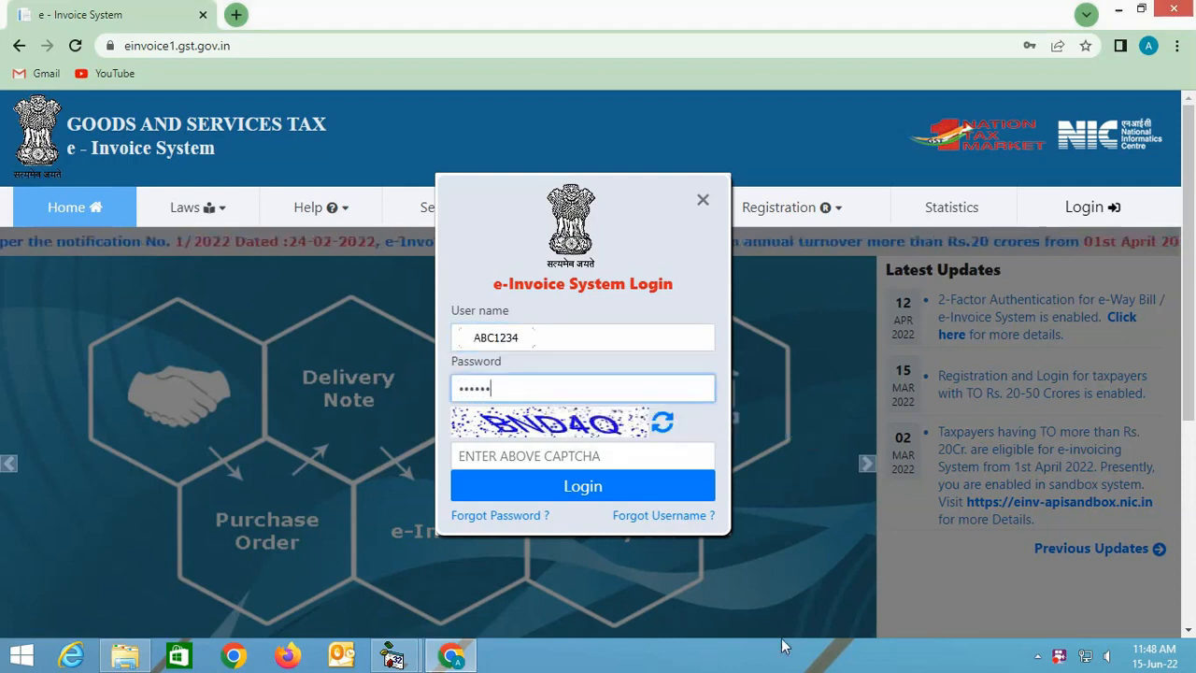
{"action": "left_click", "coordinate": [580, 455]}
{"action": "type", "text": "BND4Q"}
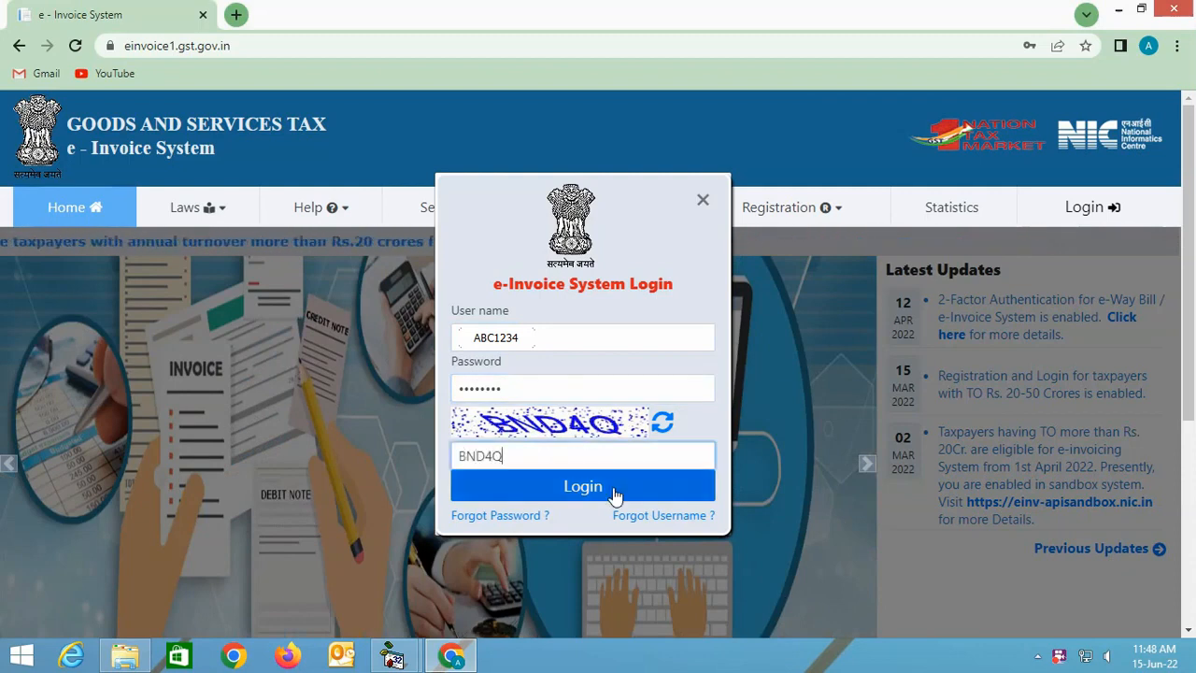
{"action": "left_click", "coordinate": [615, 488]}
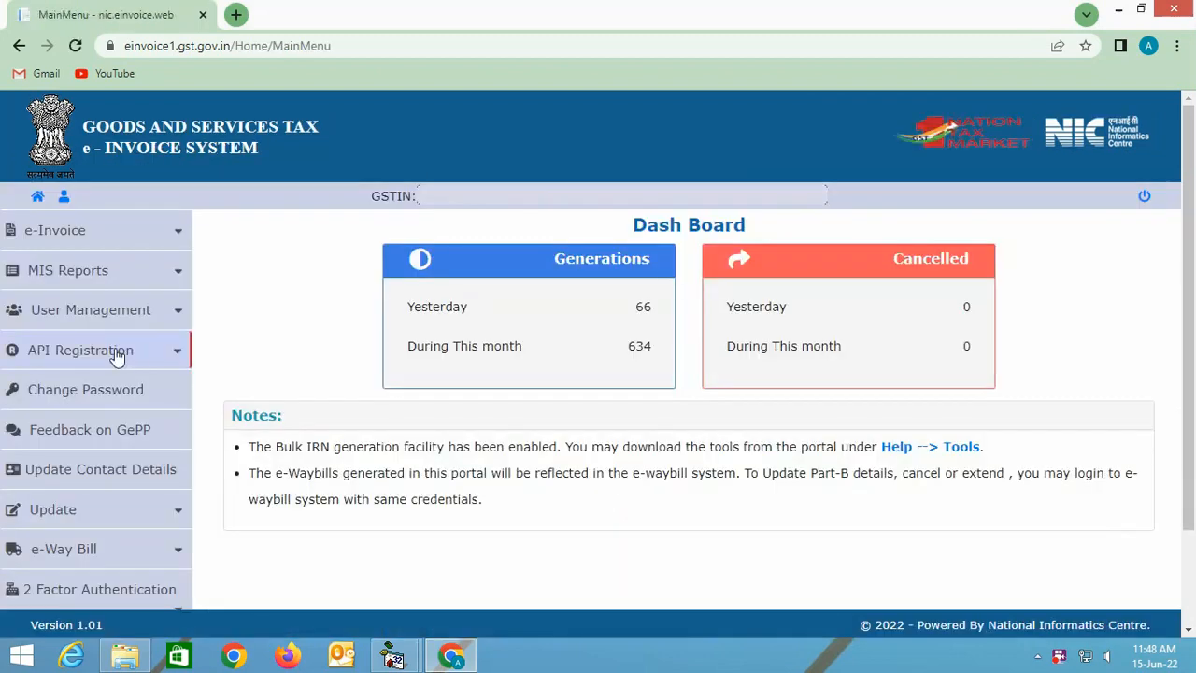
- Go to API Registration > User Credentials > Create API User
{"action": "left_click", "coordinate": [173, 357]}
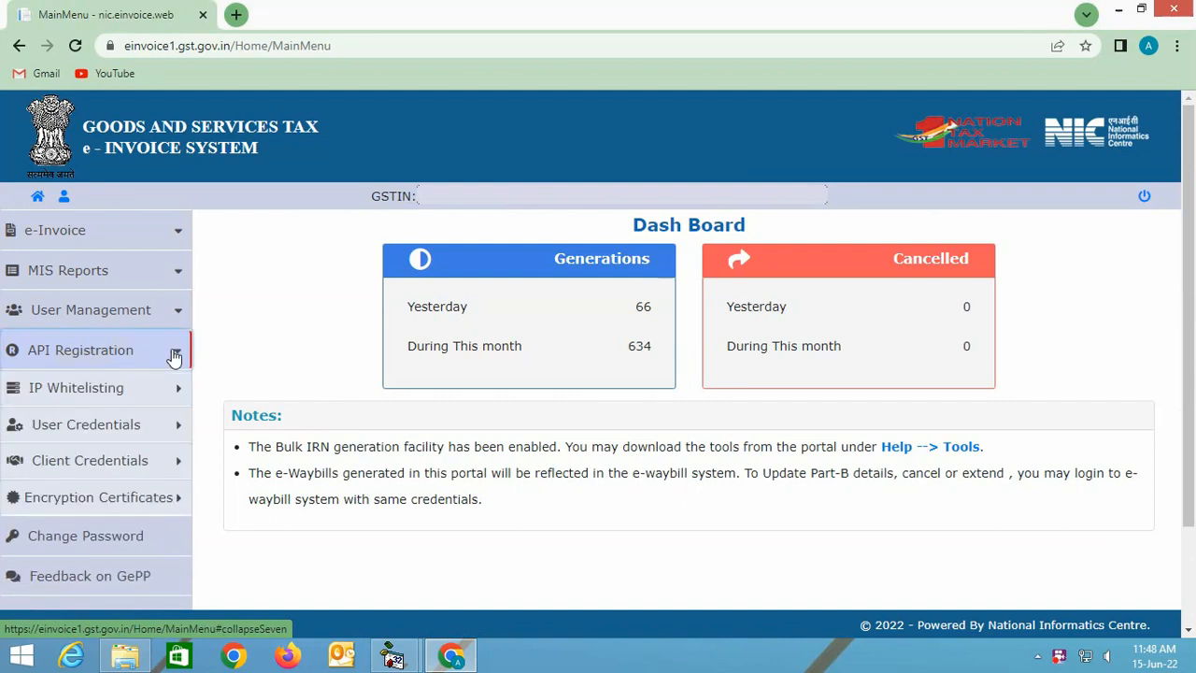
{"action": "scroll", "coordinate": [171, 336], "scroll_direction": "down", "scroll_amount": 2}
{"action": "left_click", "coordinate": [172, 301]}
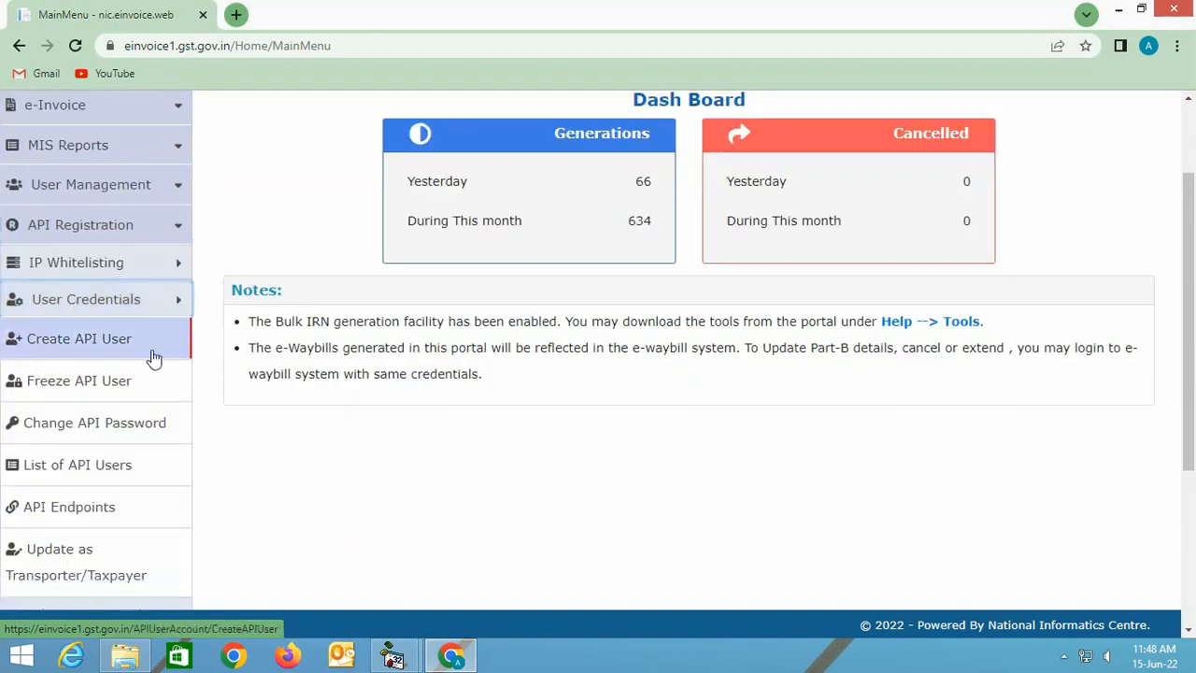
{"action": "left_click", "coordinate": [46, 350]}
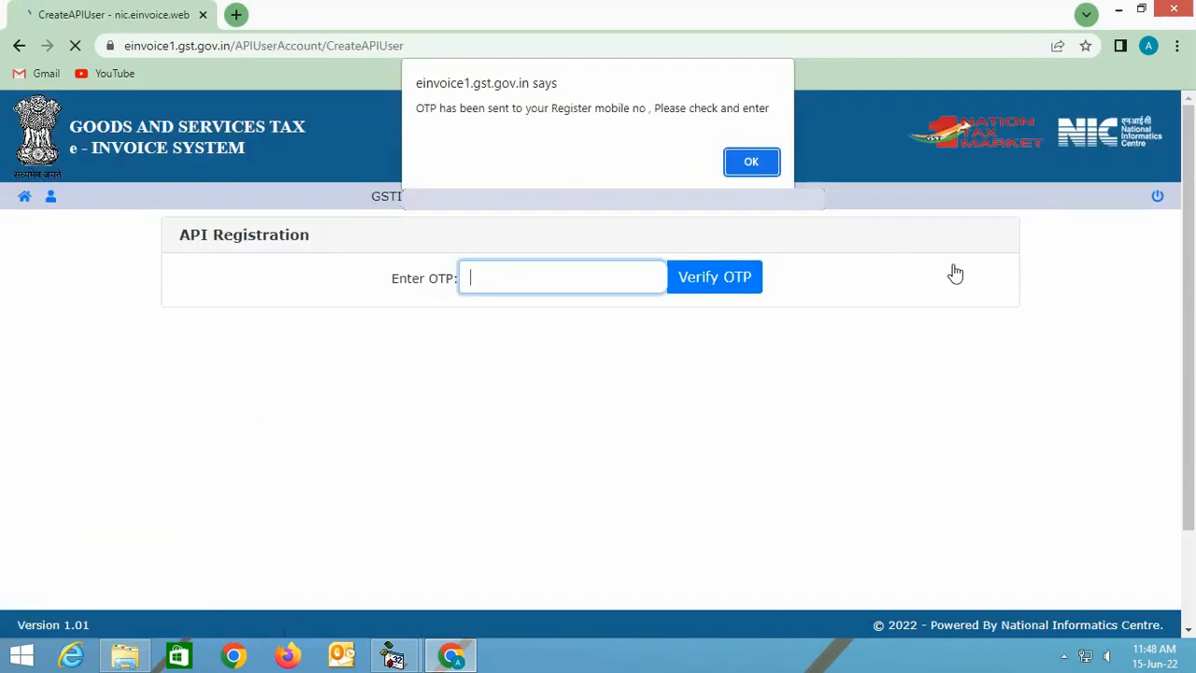
- Enter the OTP received on the registered mobile and confirm it is verified
{"action": "key", "text": "Return"}
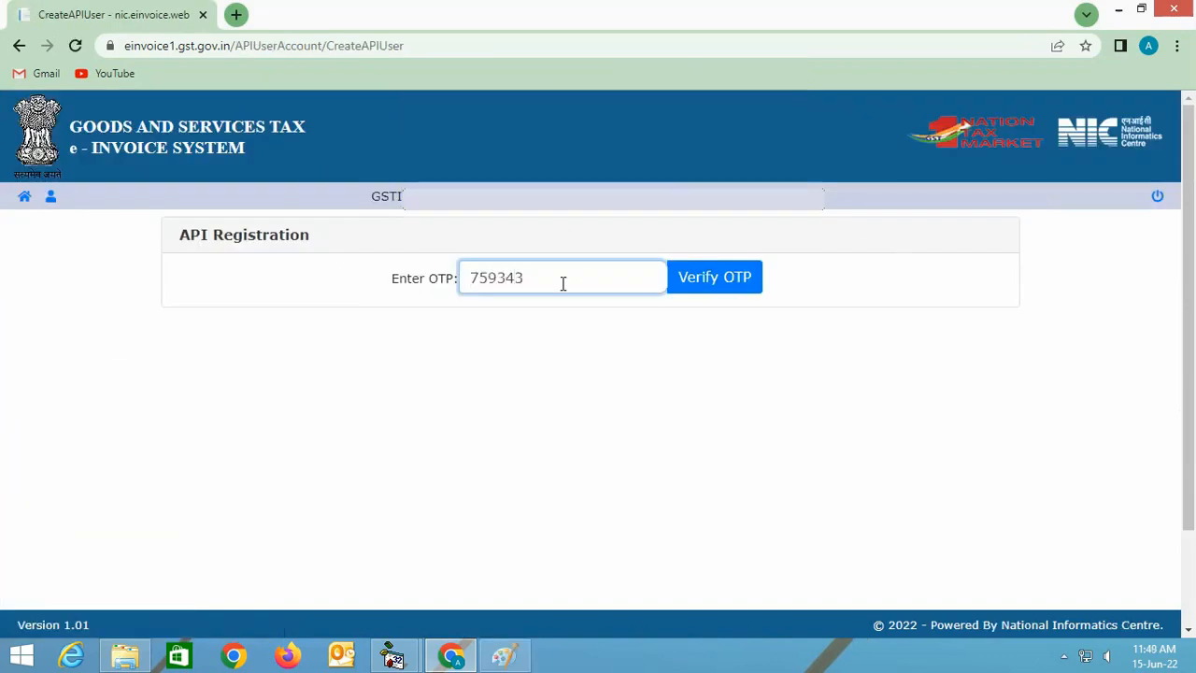
{"action": "left_click", "coordinate": [717, 279]}
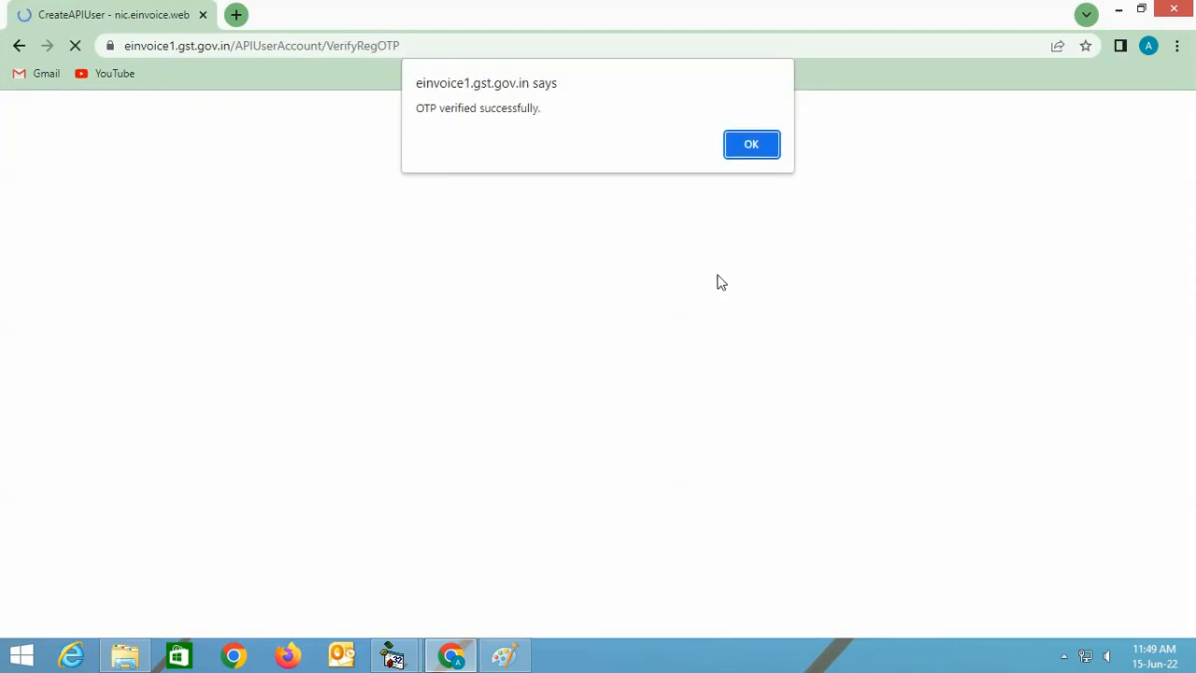
{"action": "left_click", "coordinate": [742, 146]}
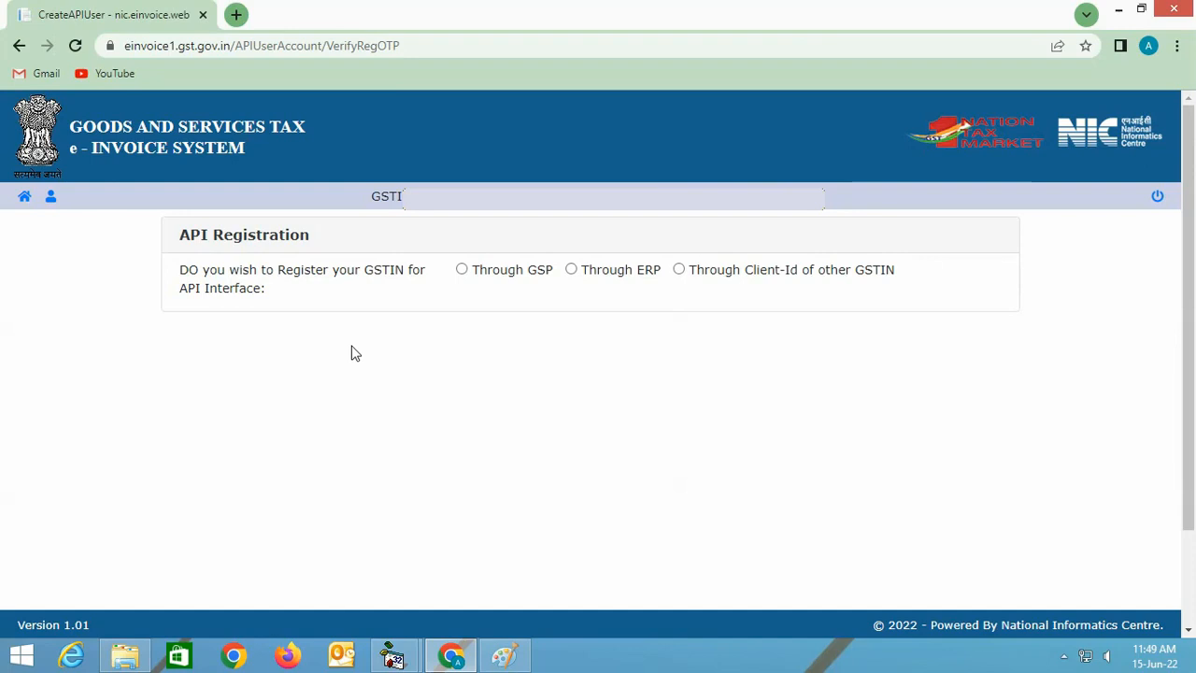
- Choose registration Through GSP and scroll through the Select your GSP provider list
{"action": "left_click", "coordinate": [461, 270]}
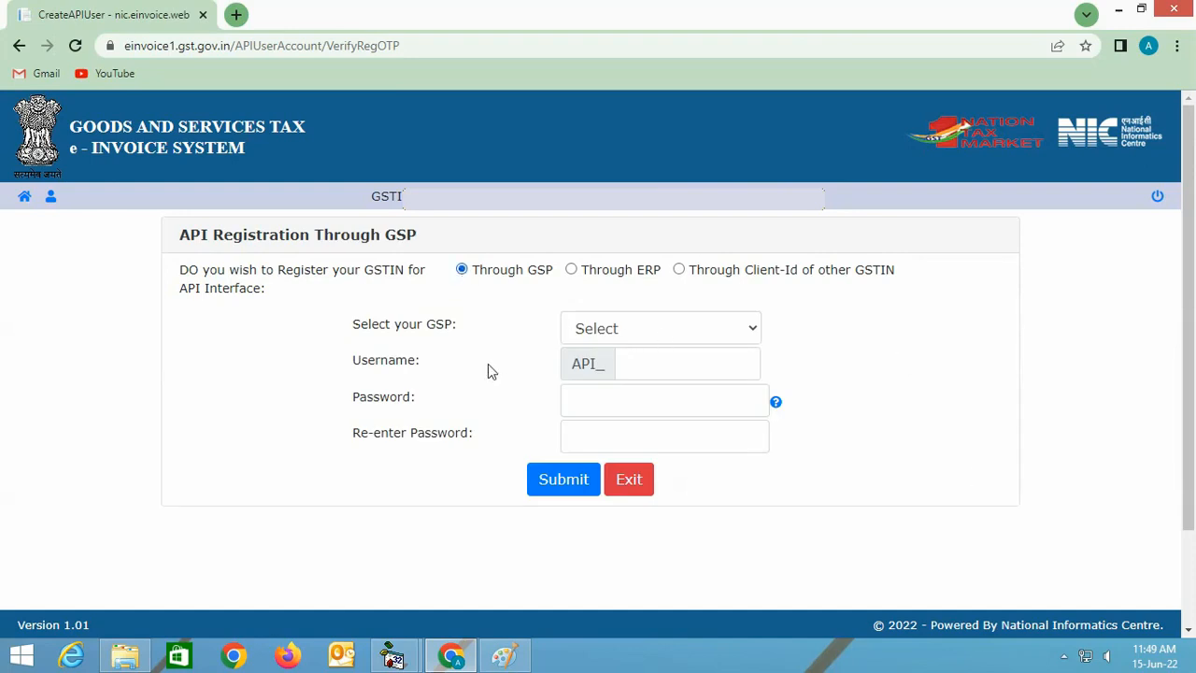
{"action": "left_click", "coordinate": [724, 331]}
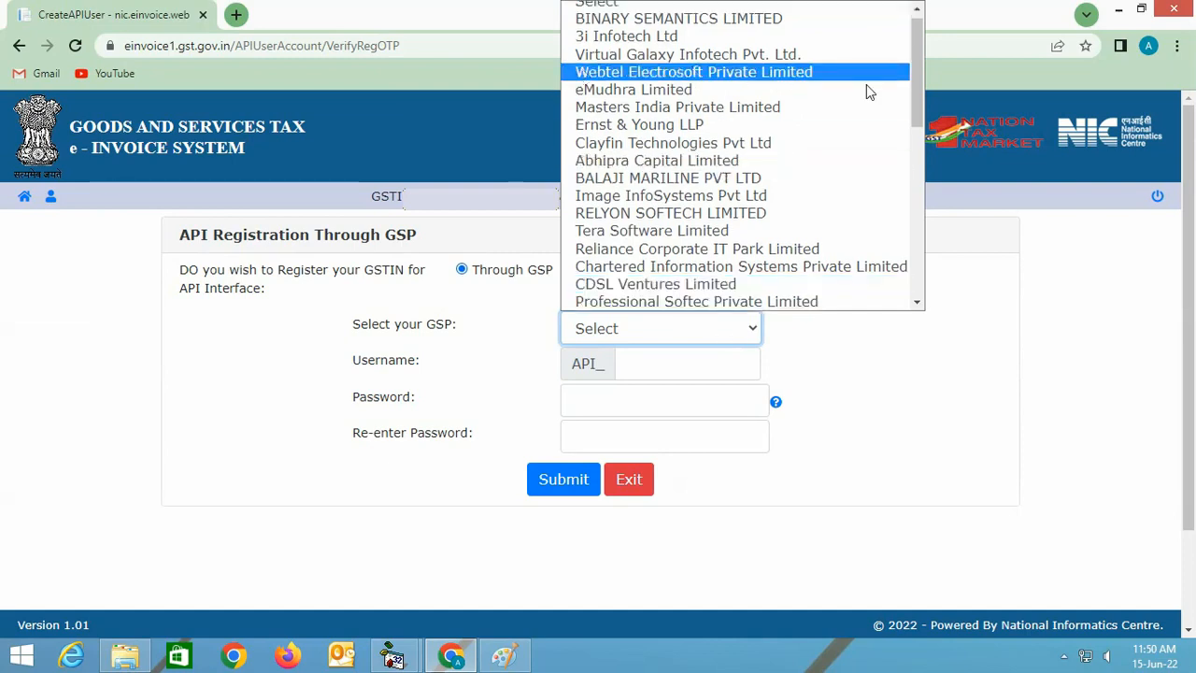
{"action": "left_click_drag", "start_coordinate": [918, 96], "coordinate": [918, 169]}
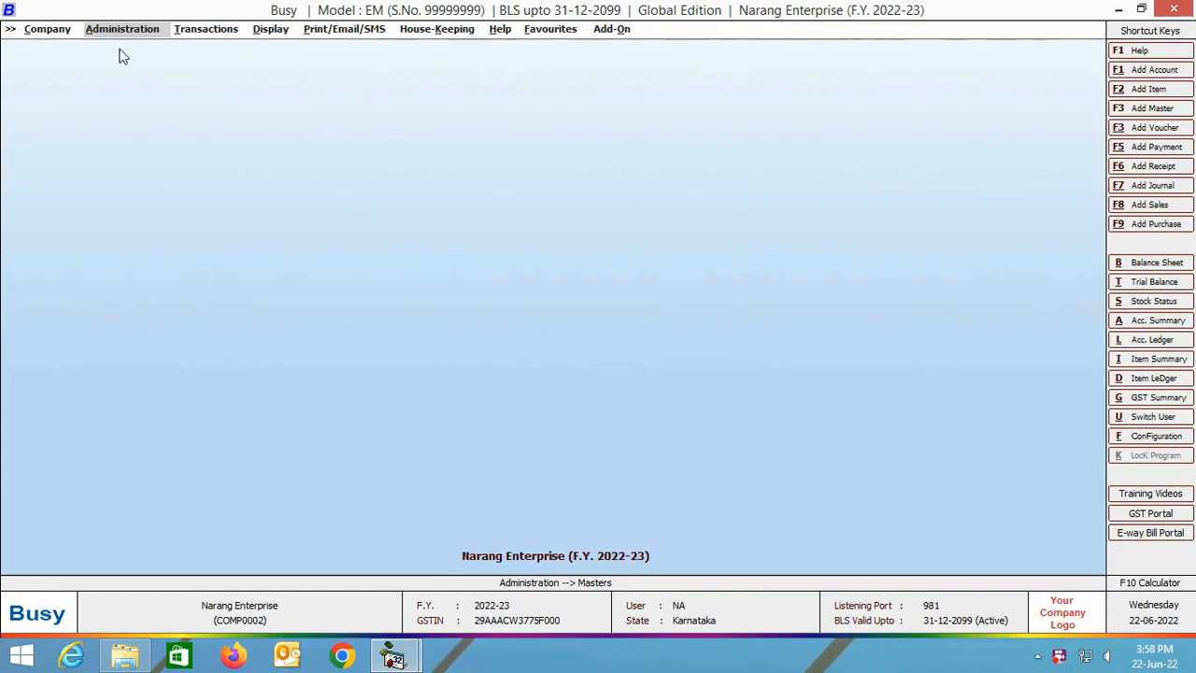
- Set E-Invoice Required to Y in the GST/VAT feature options and bring up its configuration
{"action": "left_click", "coordinate": [125, 32]}
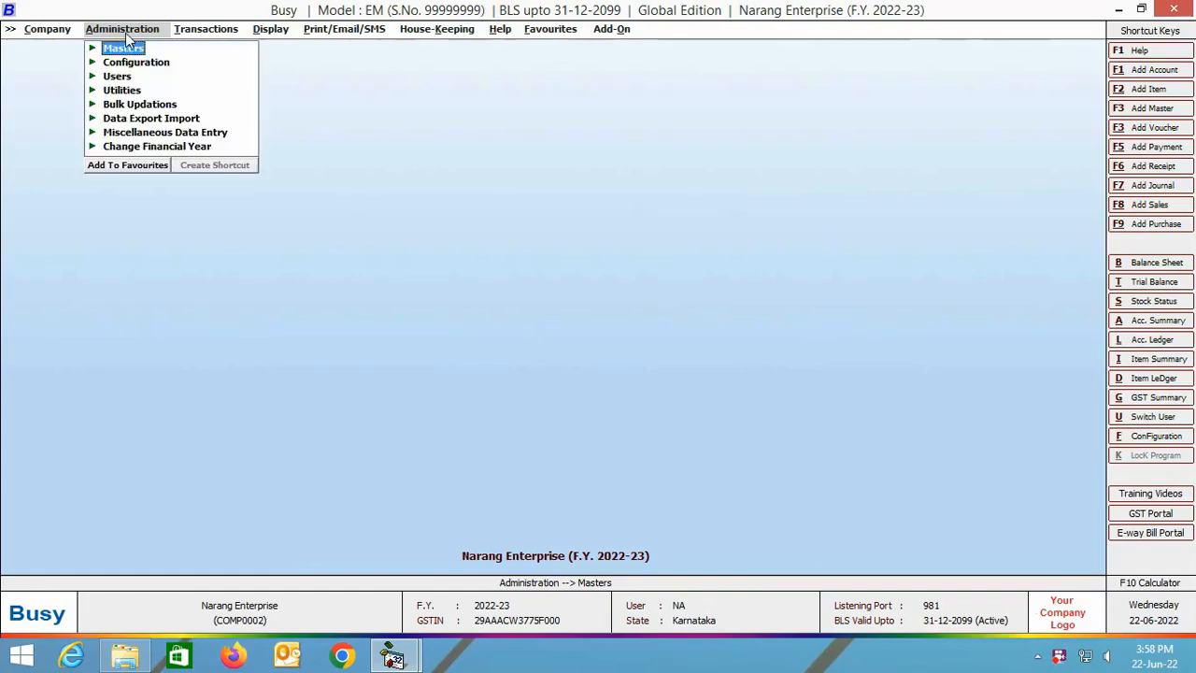
{"action": "left_click", "coordinate": [135, 61]}
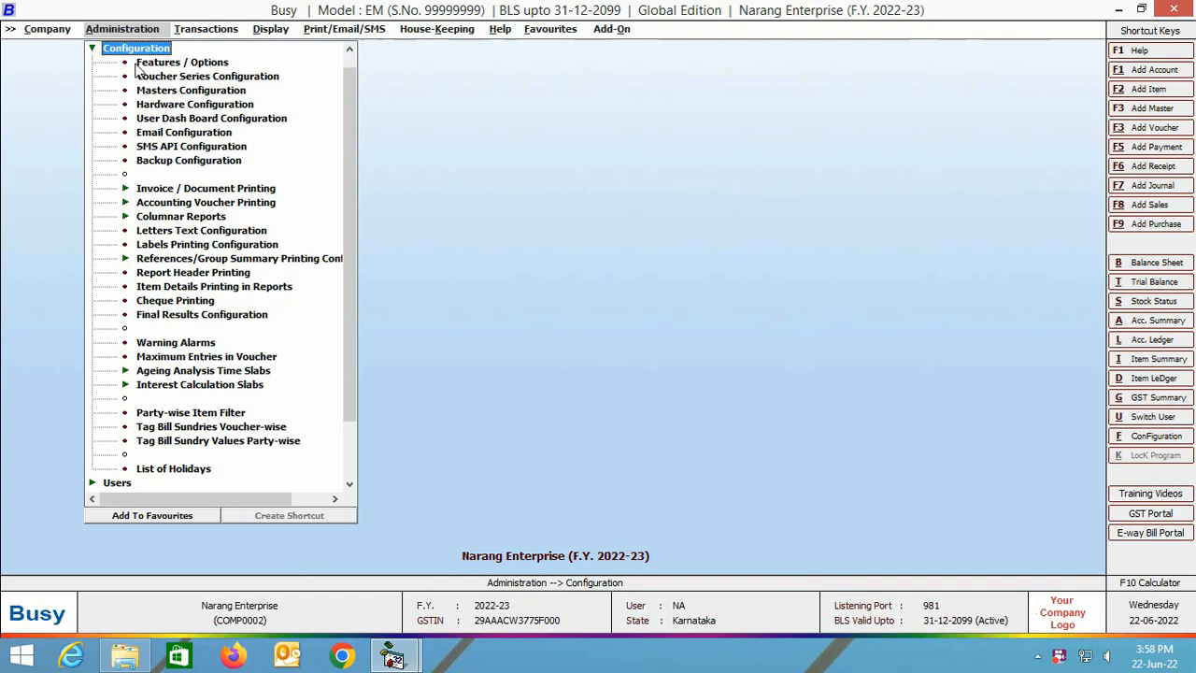
{"action": "left_click", "coordinate": [140, 63]}
{"action": "left_click", "coordinate": [63, 280]}
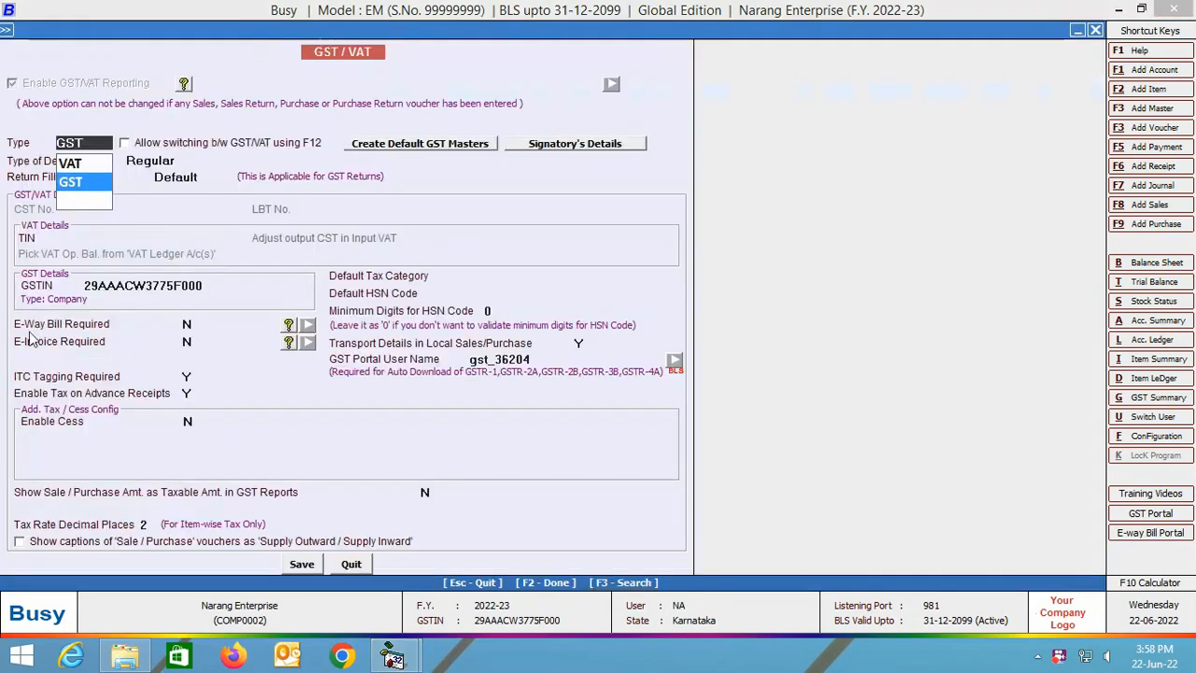
{"action": "left_click", "coordinate": [189, 342]}
{"action": "type", "text": "y"}
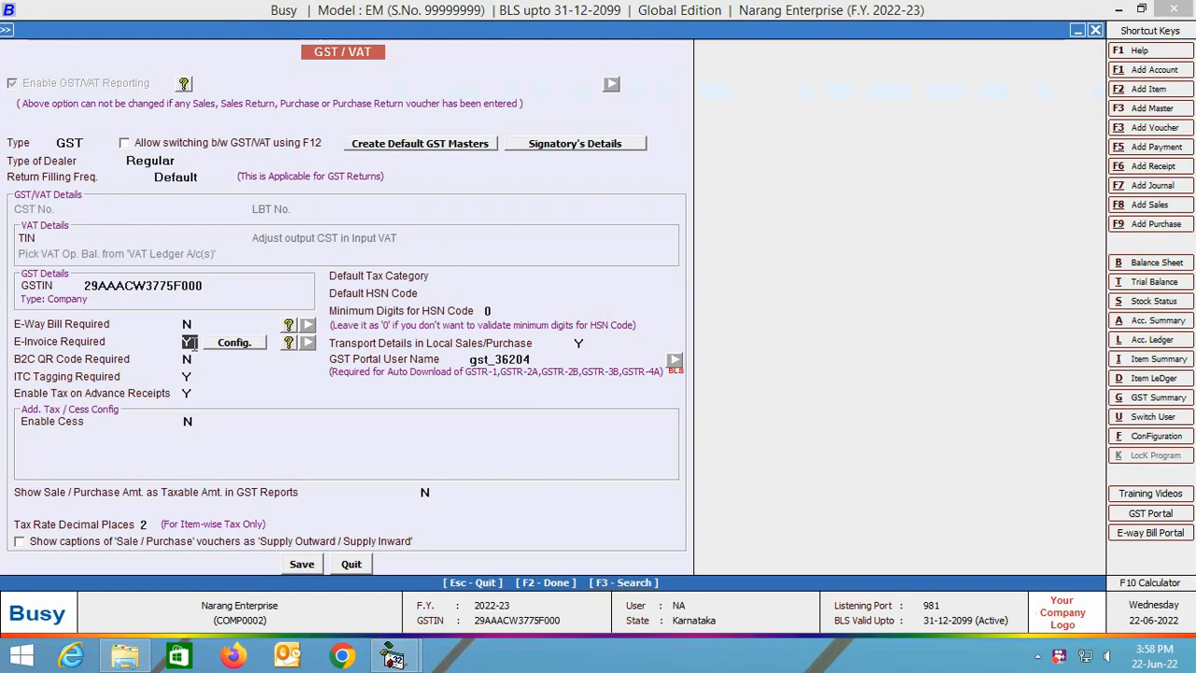
{"action": "left_click", "coordinate": [233, 342]}
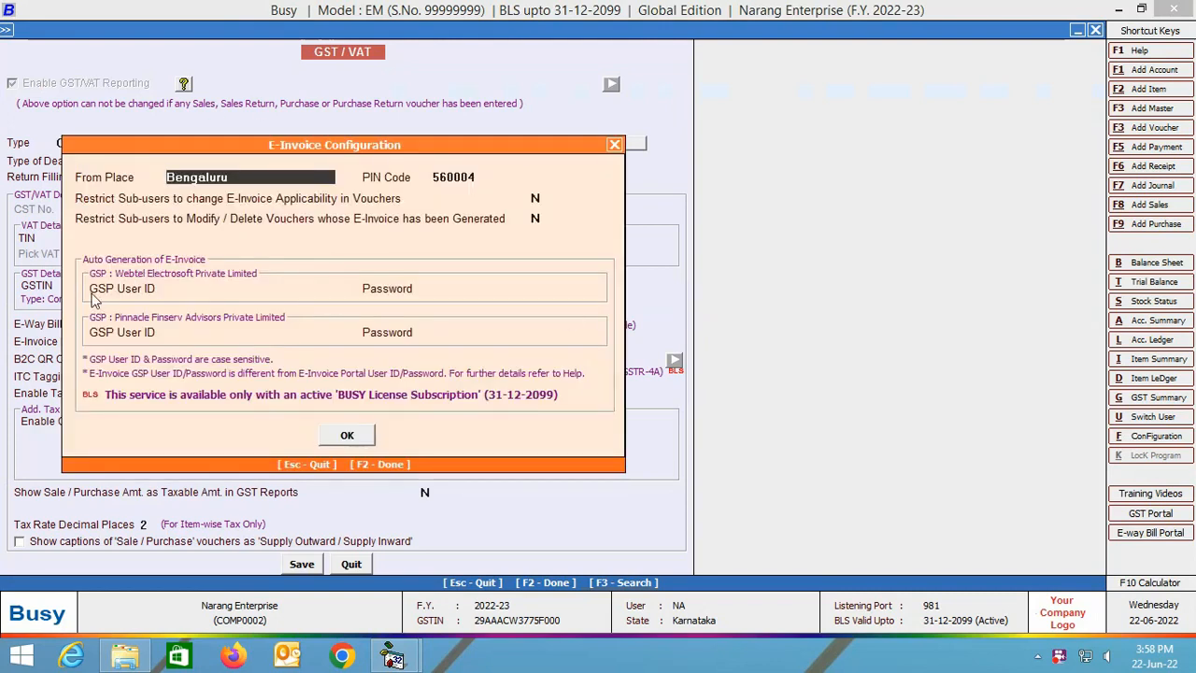
- Enter the Webtel Electrosoft GSP user ID and password
{"action": "left_click", "coordinate": [207, 288]}
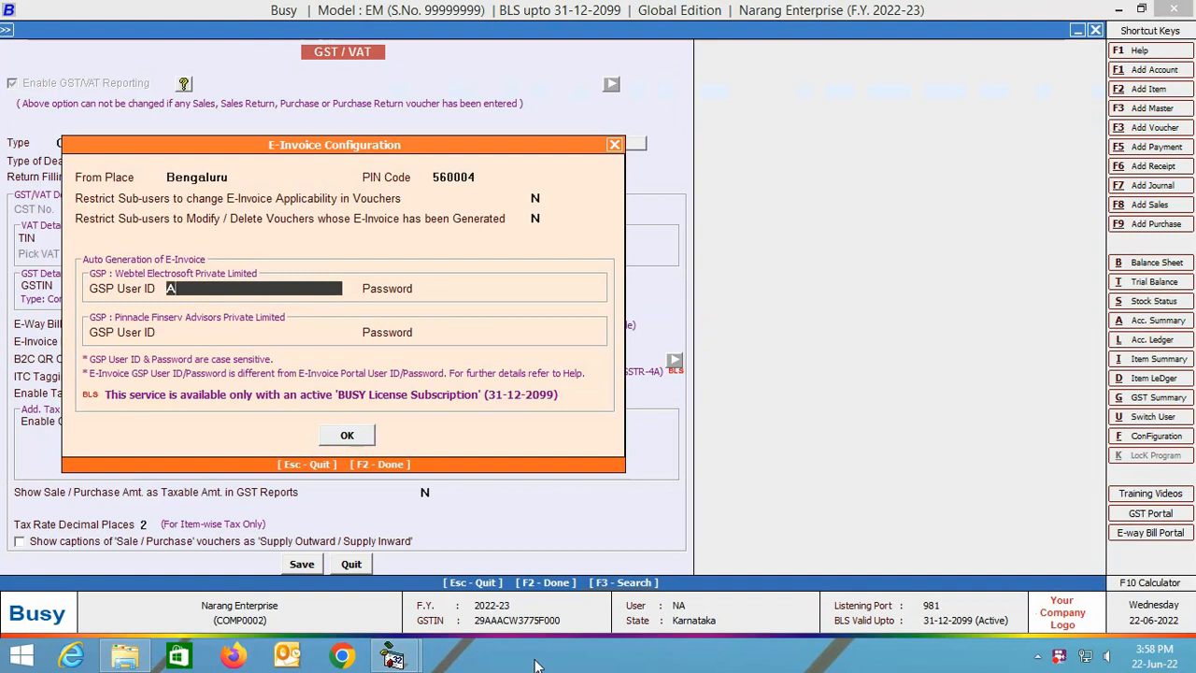
{"action": "key", "text": "Return"}
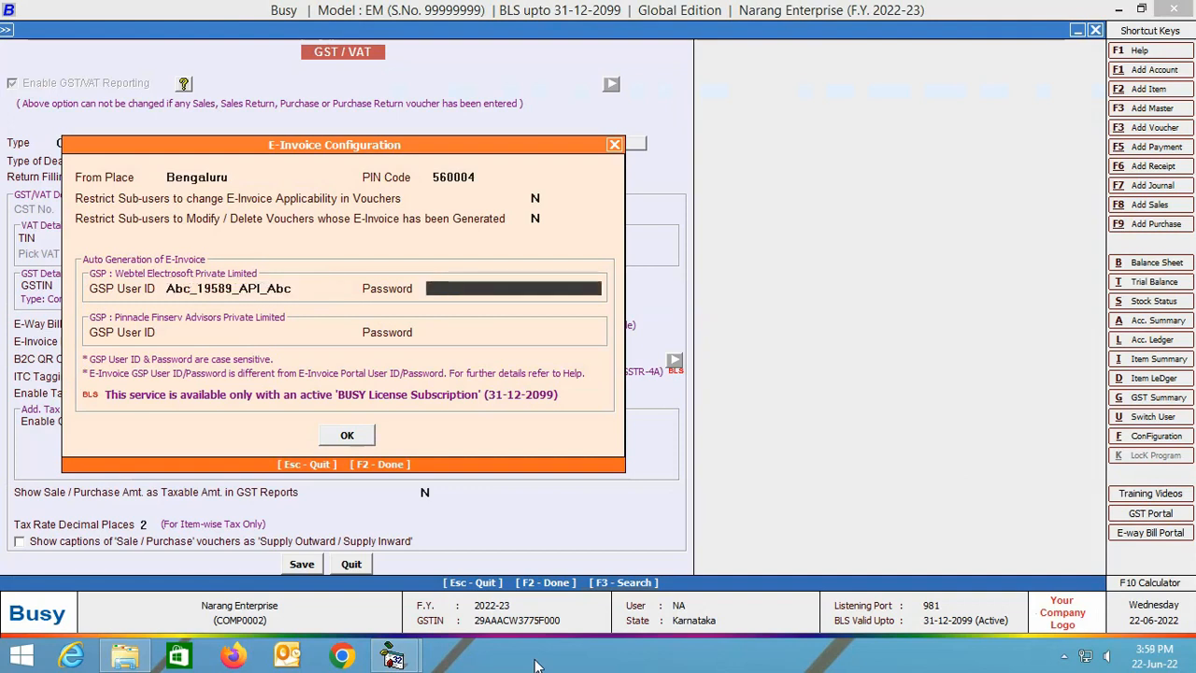
- Enter the Pinnacle Finserv GSP user ID and password, confirm, and save the GST/VAT settings
{"action": "key", "text": "Return"}
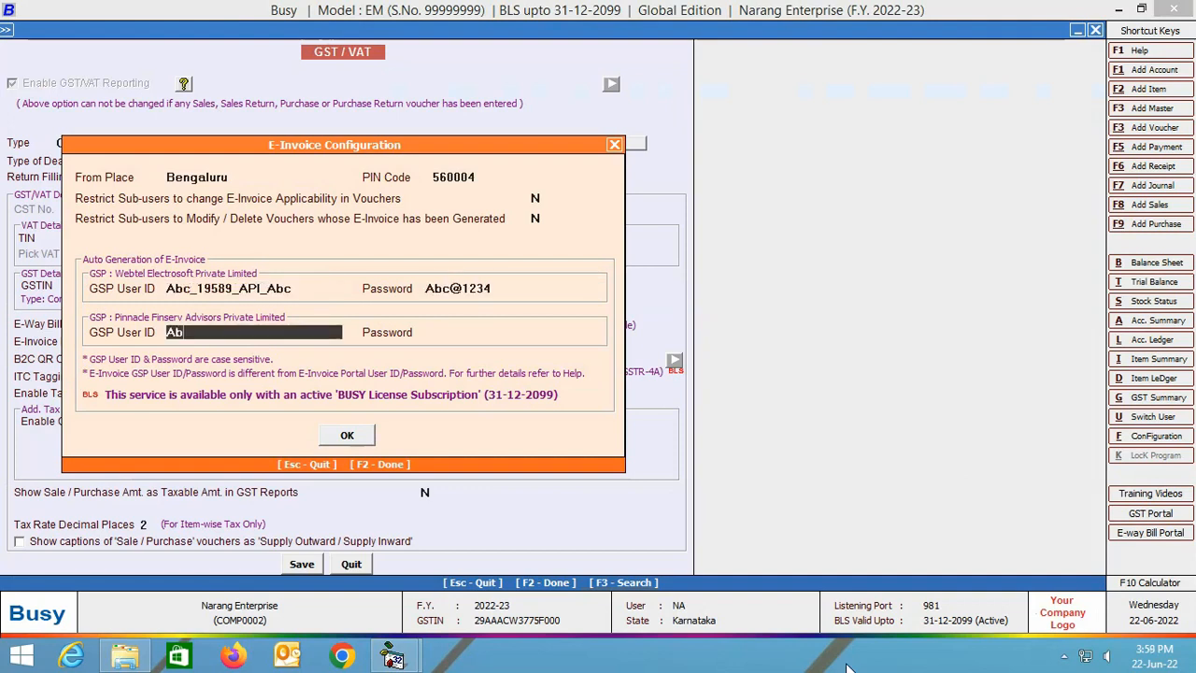
{"action": "key", "text": "Return"}
{"action": "key", "text": "Return"}
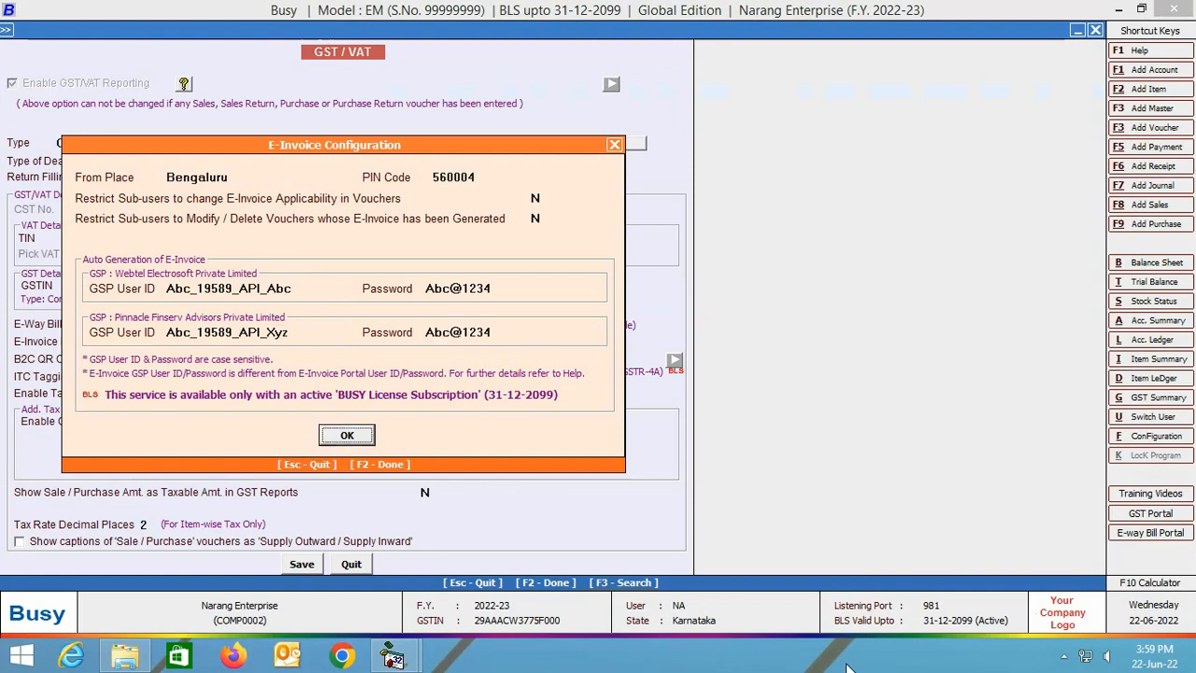
{"action": "key", "text": "Return"}
{"action": "left_click", "coordinate": [302, 565]}
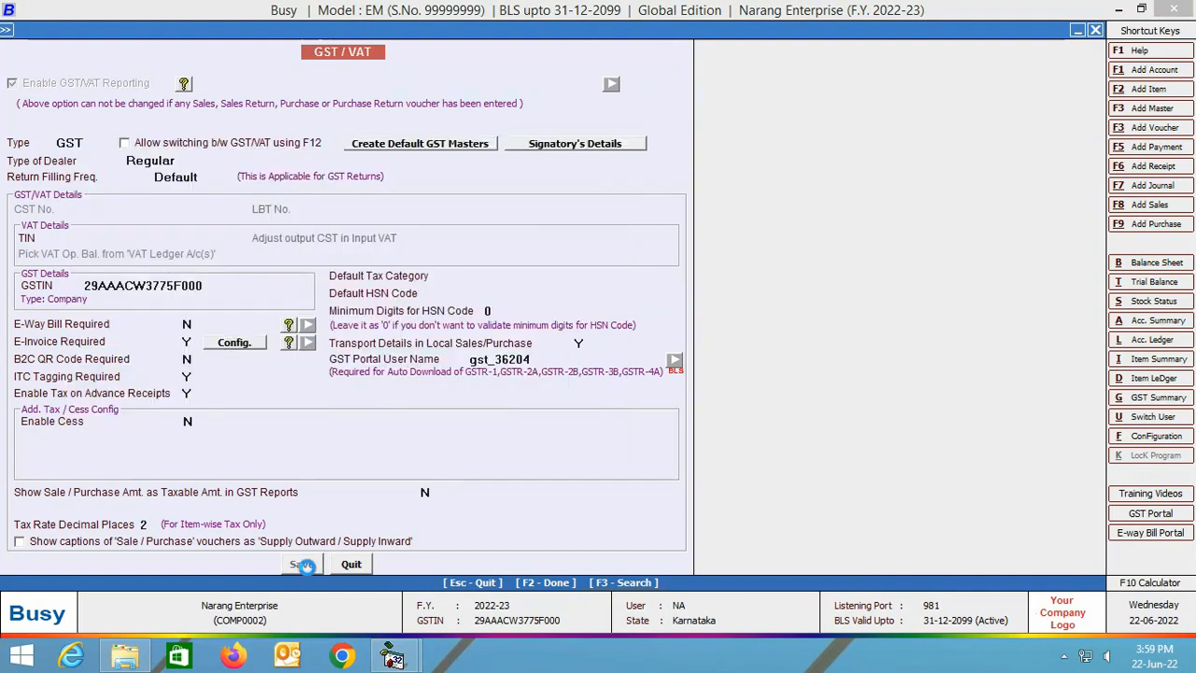
- Set Generate 'E-Invoice' After Saving to Y for the Sales Main voucher series and save
{"action": "left_click", "coordinate": [127, 534]}
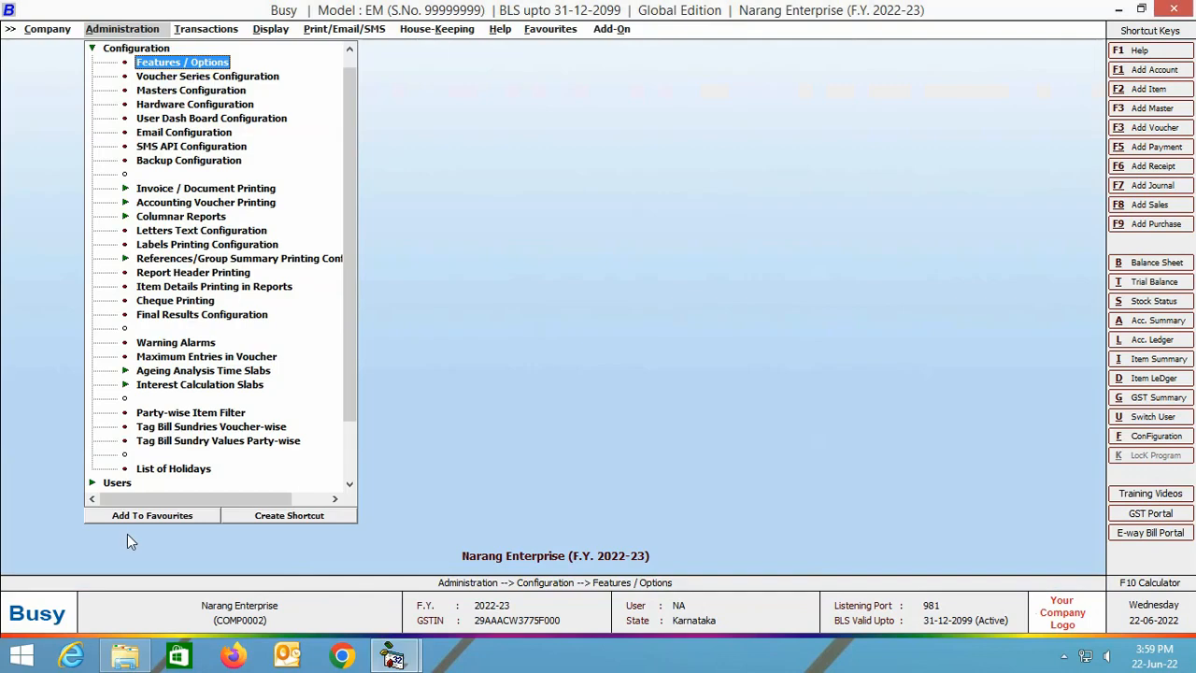
{"action": "double_click", "coordinate": [150, 76]}
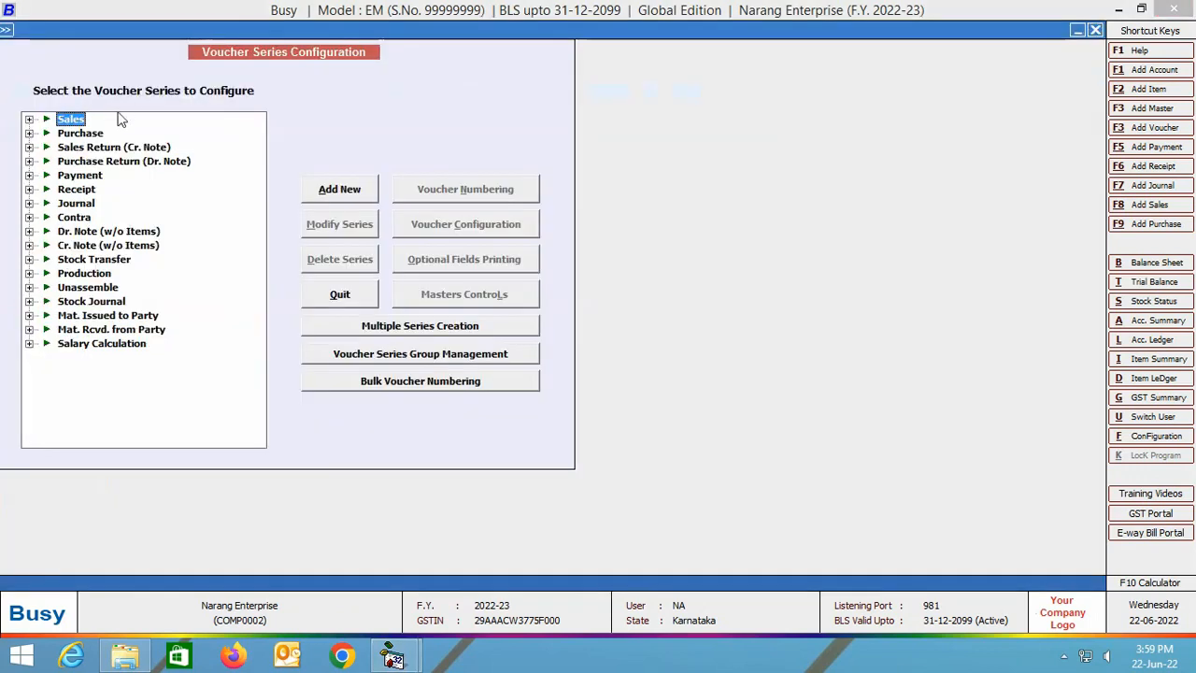
{"action": "double_click", "coordinate": [116, 122]}
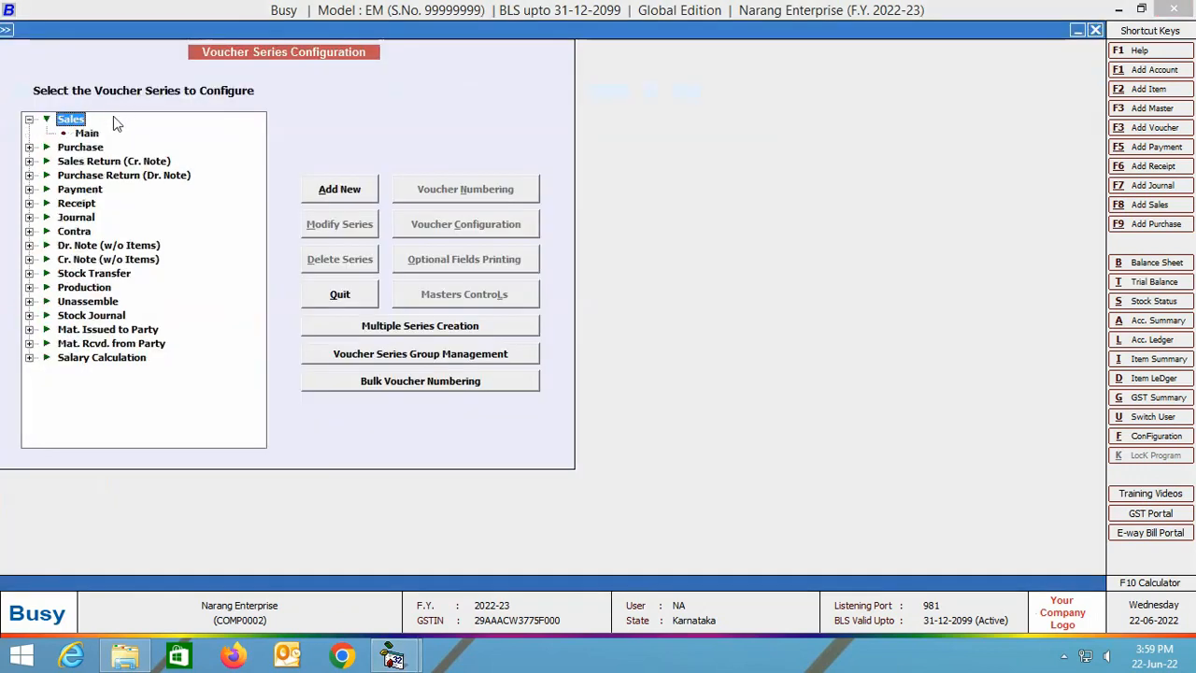
{"action": "left_click", "coordinate": [88, 134]}
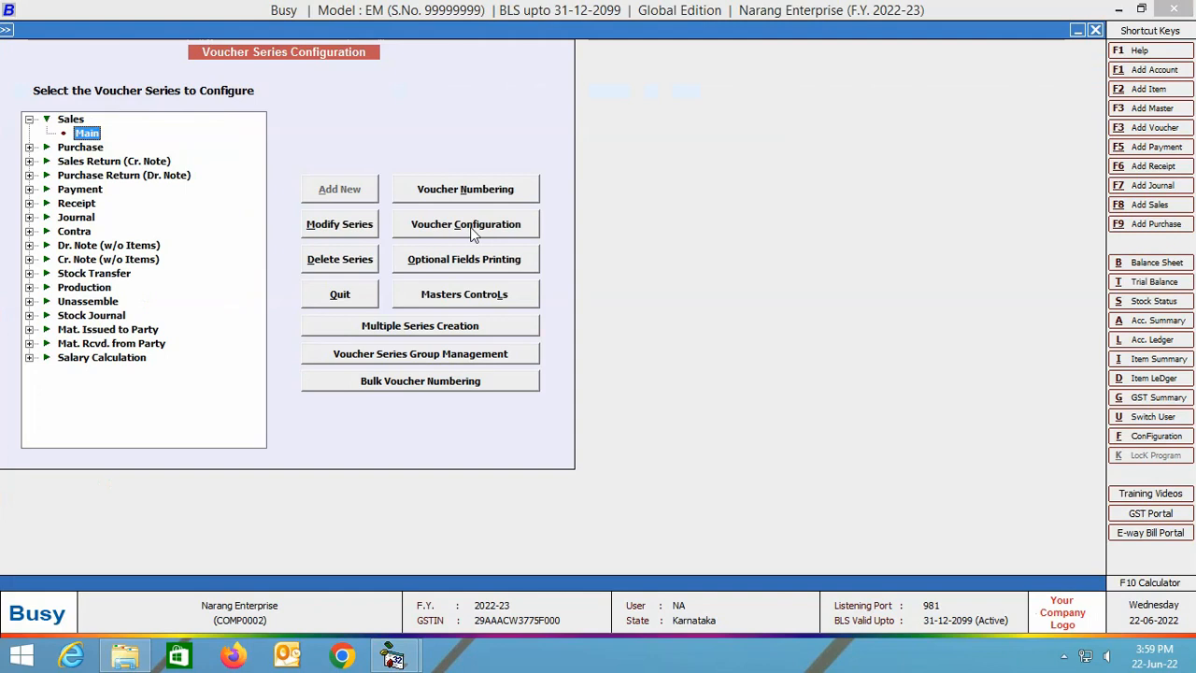
{"action": "left_click", "coordinate": [467, 227]}
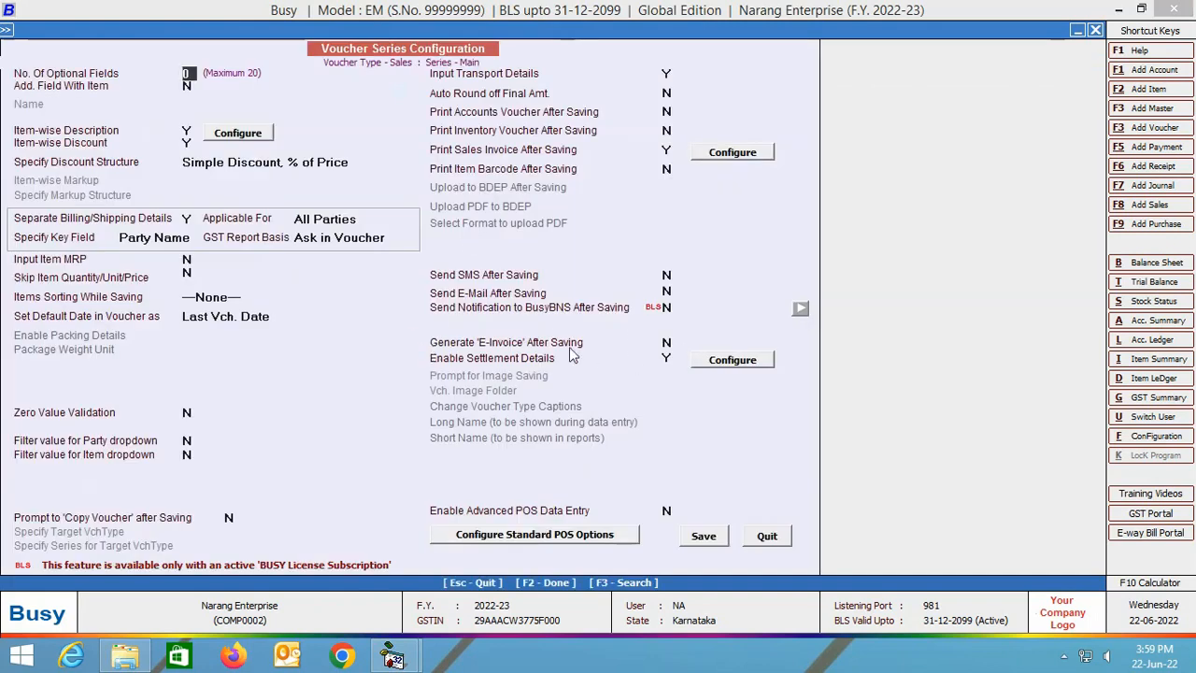
{"action": "left_click", "coordinate": [667, 343]}
{"action": "type", "text": "y"}
{"action": "left_click", "coordinate": [708, 538]}
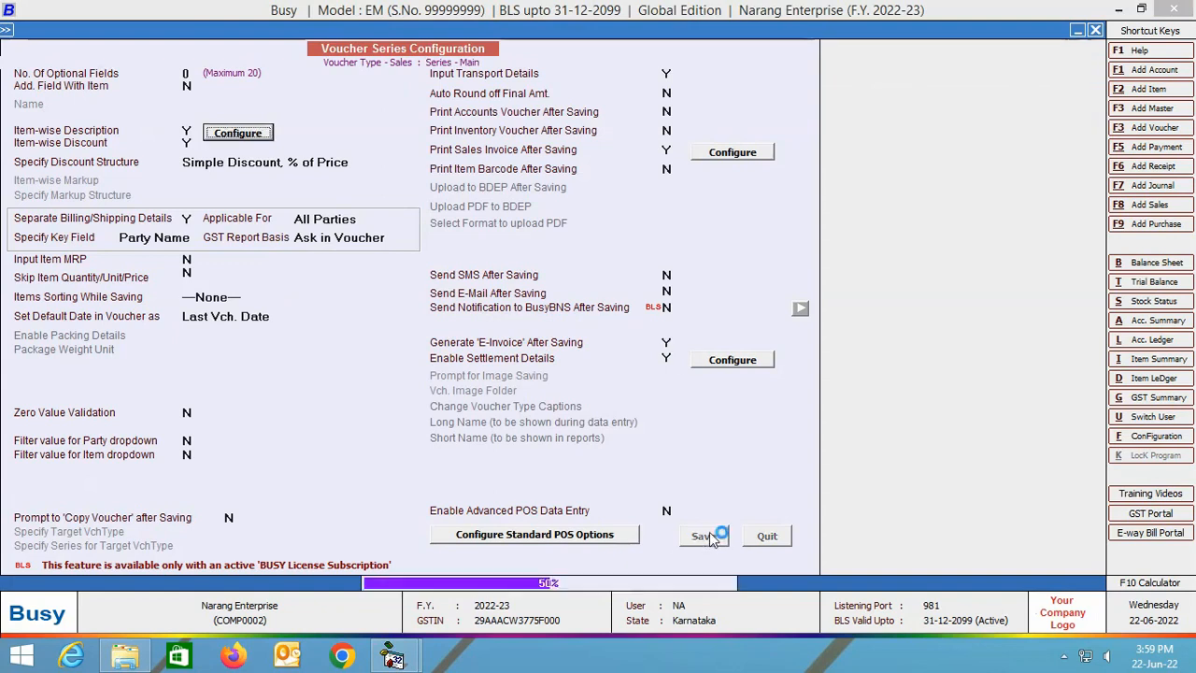
{"action": "key", "text": "Escape"}
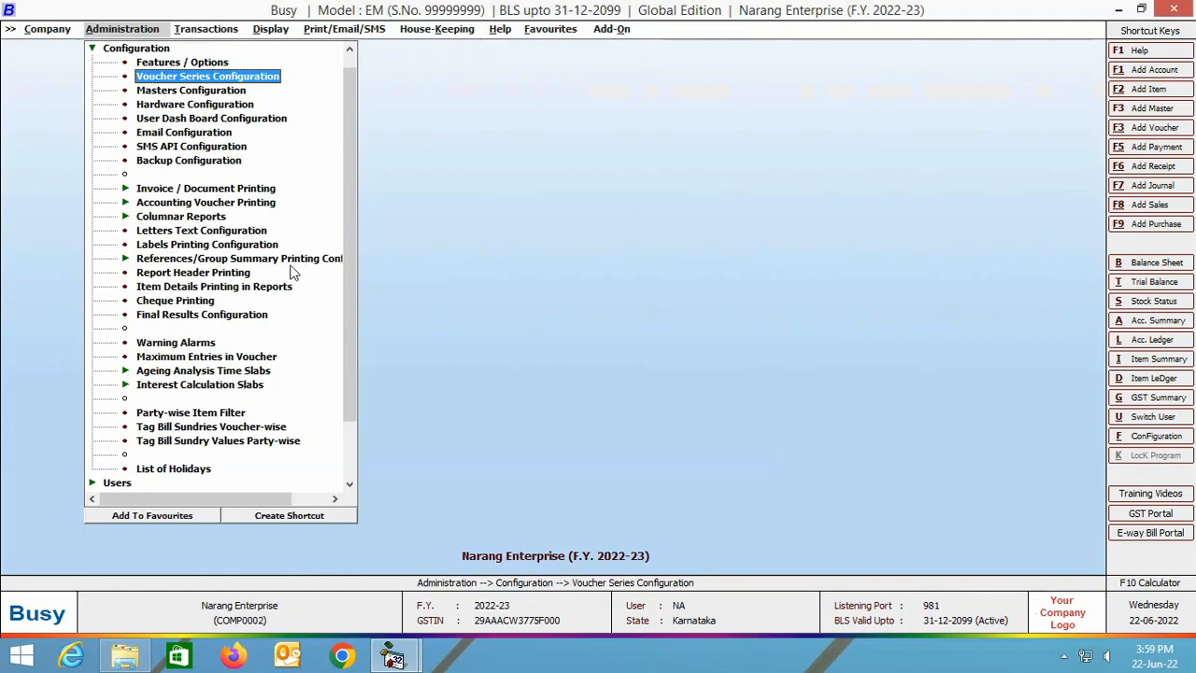
- Set Print E-Invoice QR Code and Print IRN/Ack No./Ack. Date to Y for Sales Invoice, and save
{"action": "left_click", "coordinate": [207, 191]}
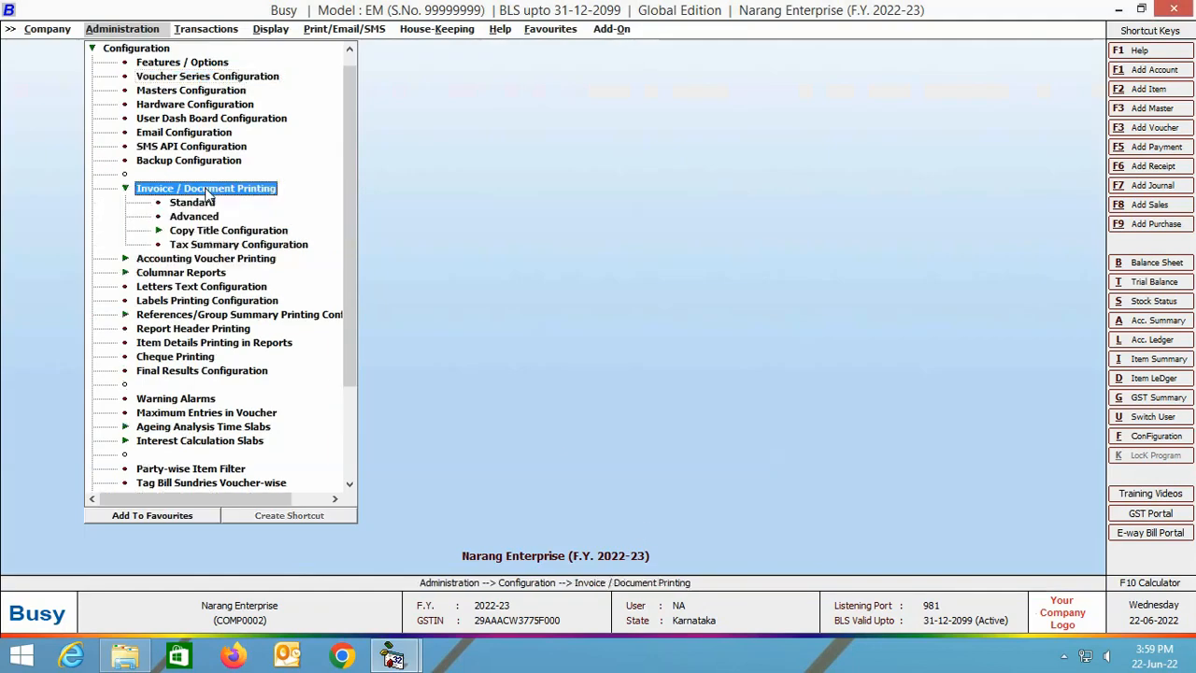
{"action": "left_click", "coordinate": [199, 203]}
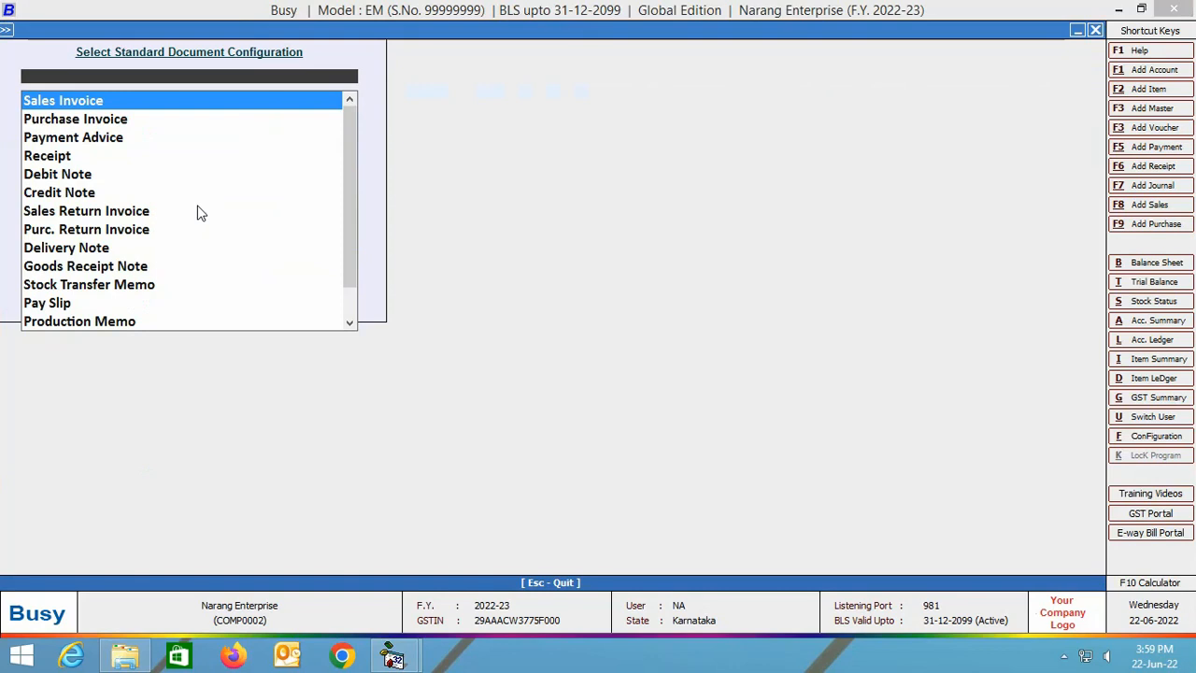
{"action": "key", "text": "Return"}
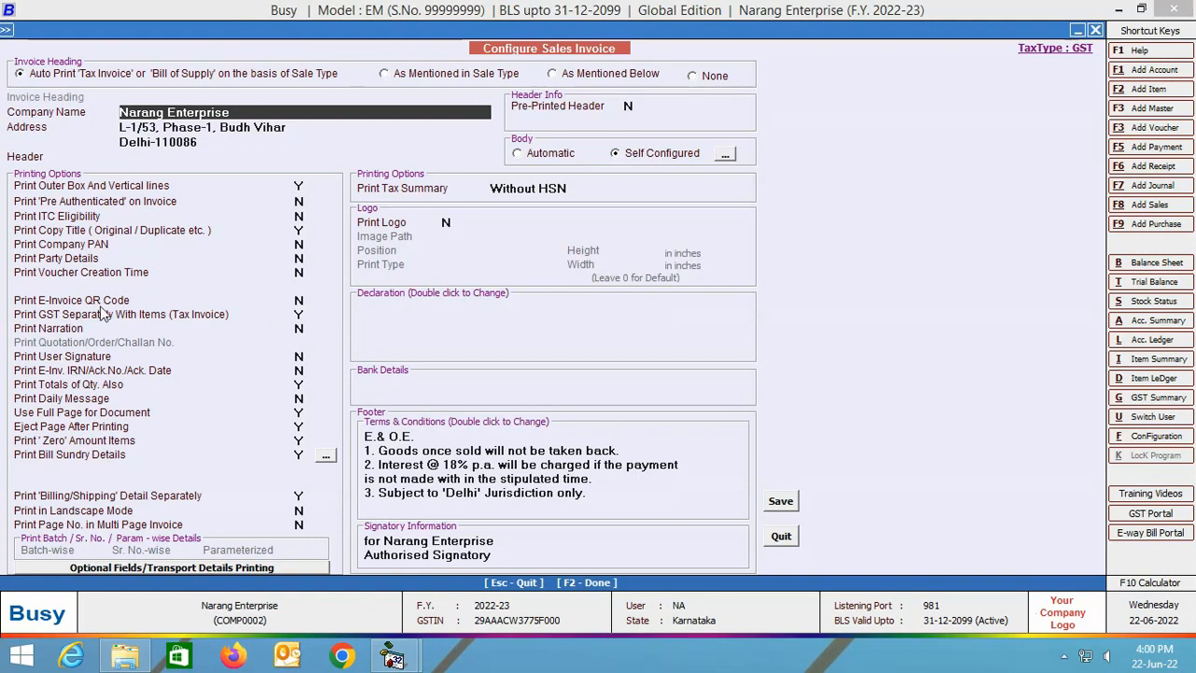
{"action": "left_click", "coordinate": [300, 300]}
{"action": "type", "text": "Y"}
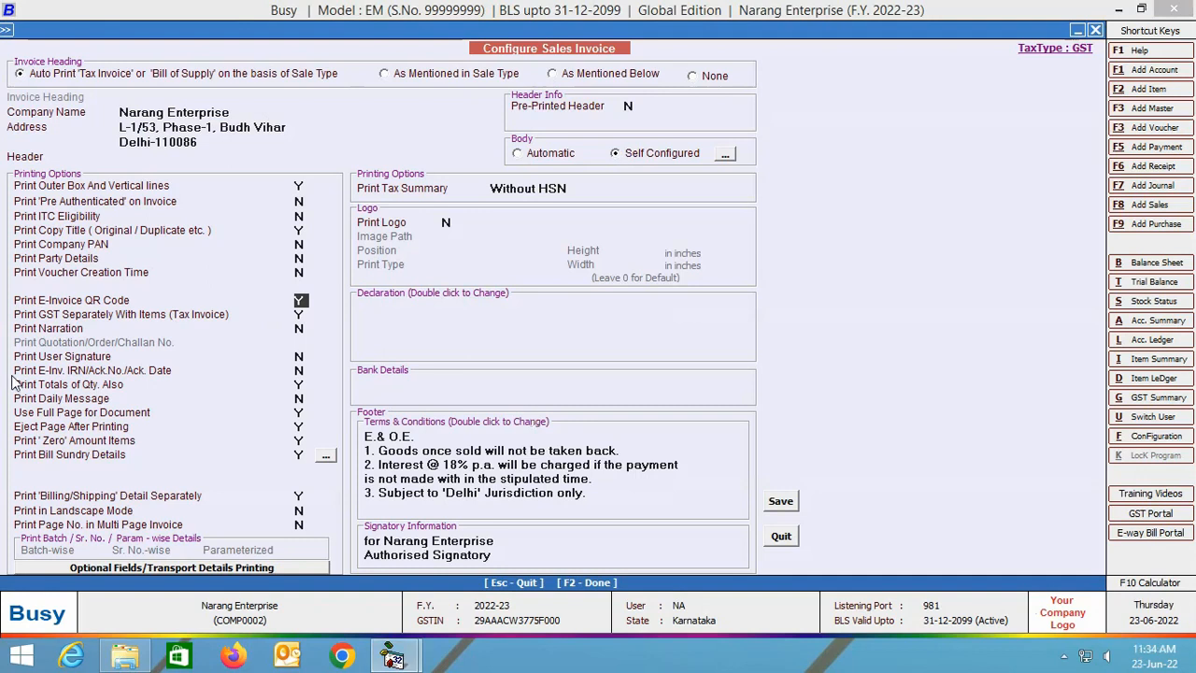
{"action": "left_click", "coordinate": [298, 371]}
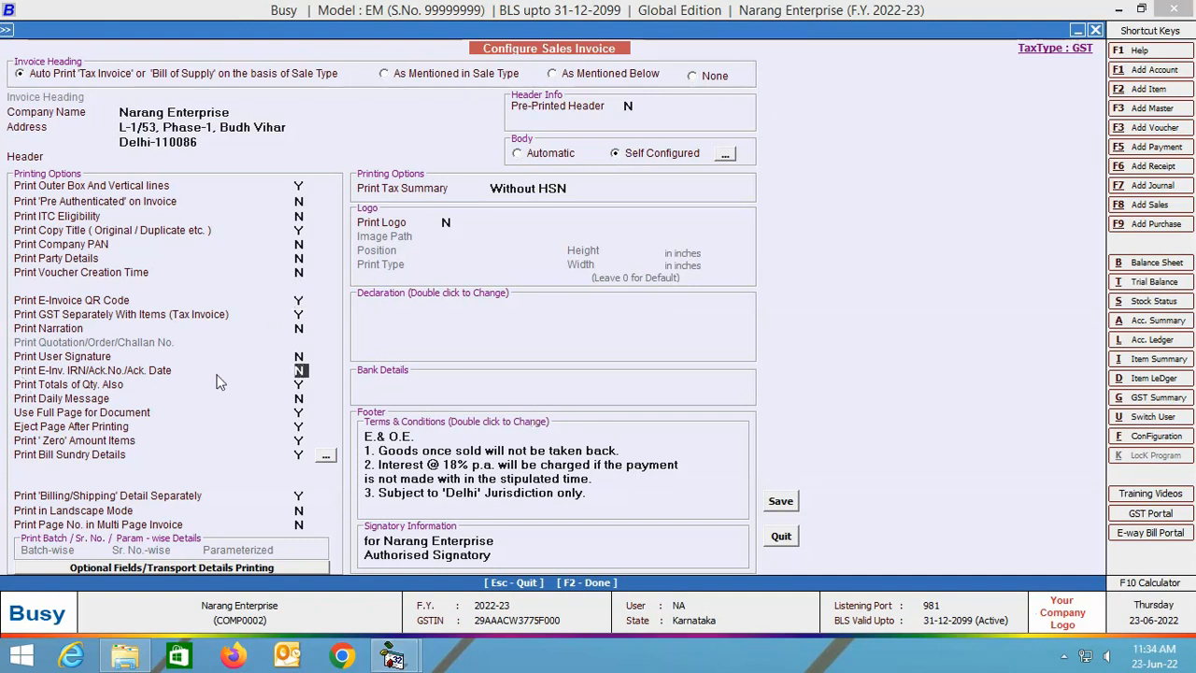
{"action": "key", "text": "y"}
{"action": "left_click", "coordinate": [795, 500]}
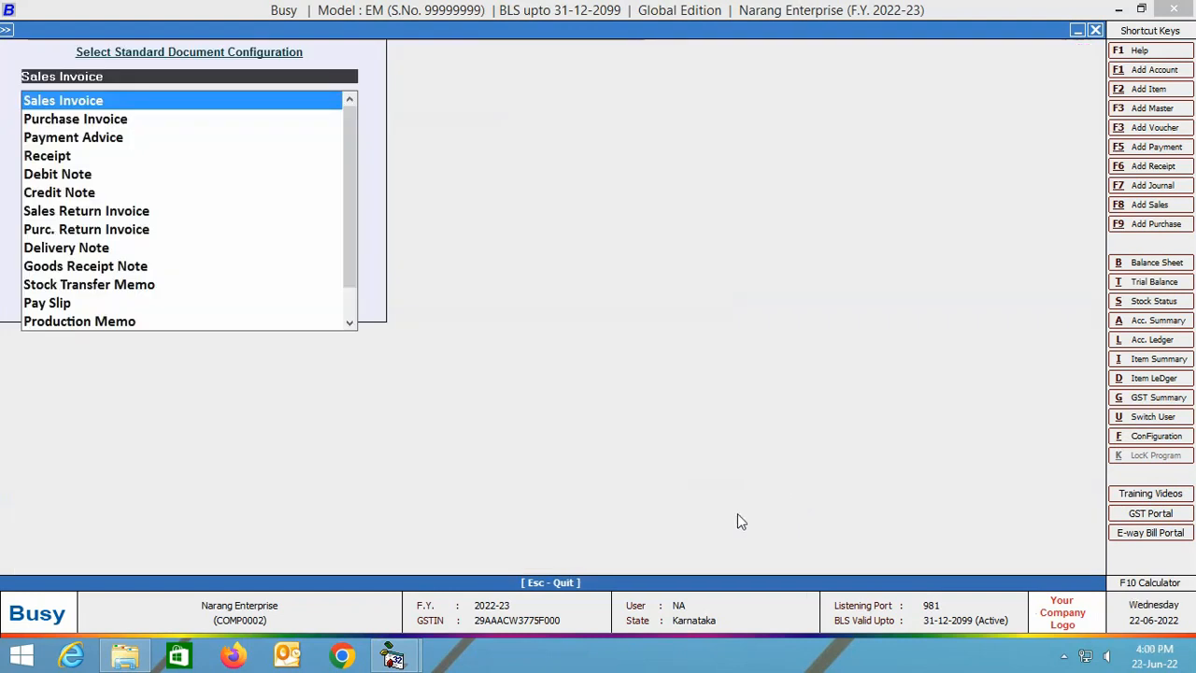
{"action": "key", "text": "Escape"}
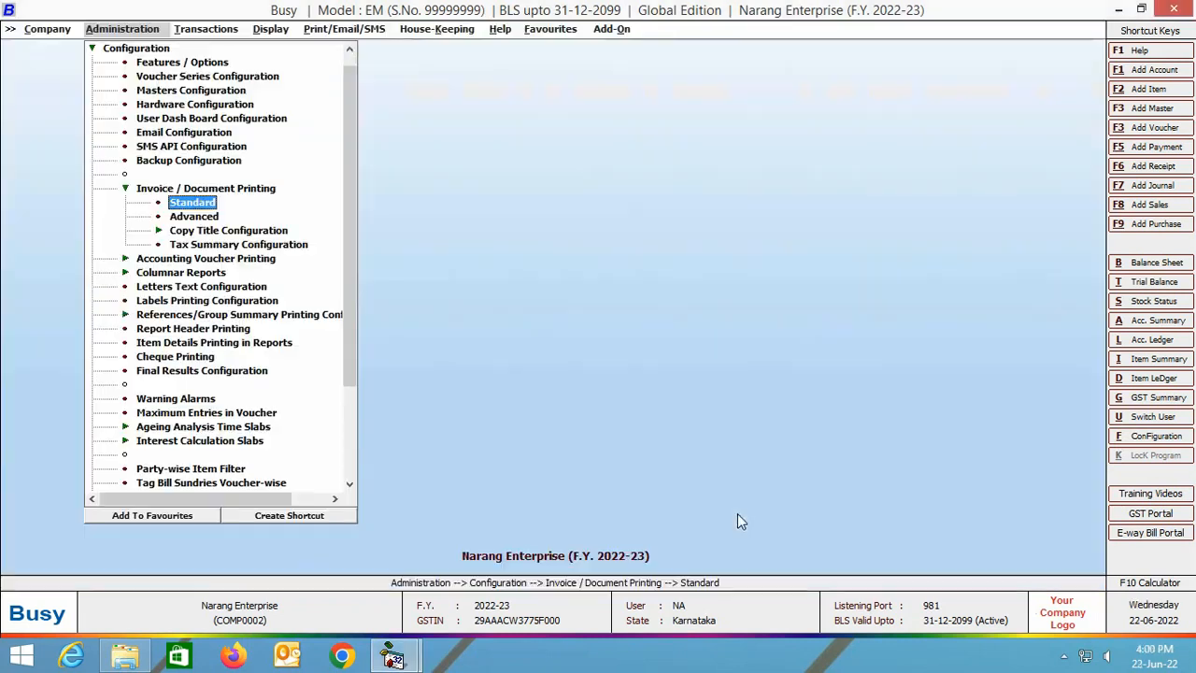
{"action": "key", "text": "Escape"}
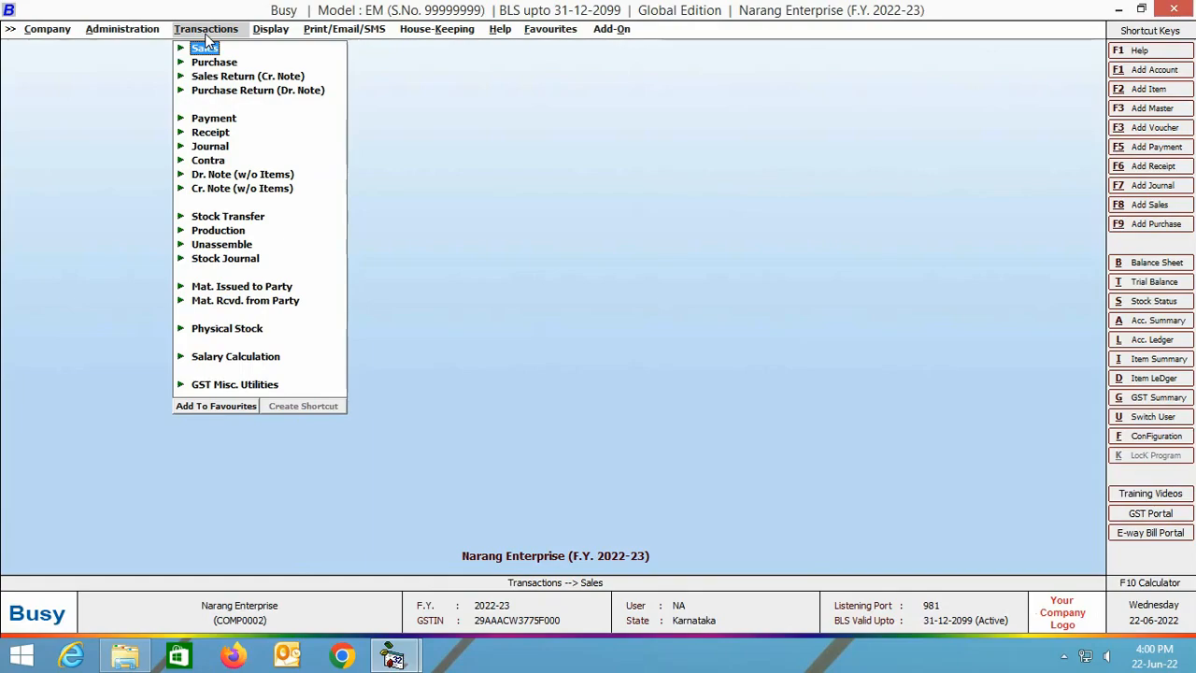
- Start a new Main-series sales voucher with today's date for party Akshat Enterprises
{"action": "left_click", "coordinate": [205, 48]}
{"action": "double_click", "coordinate": [238, 63]}
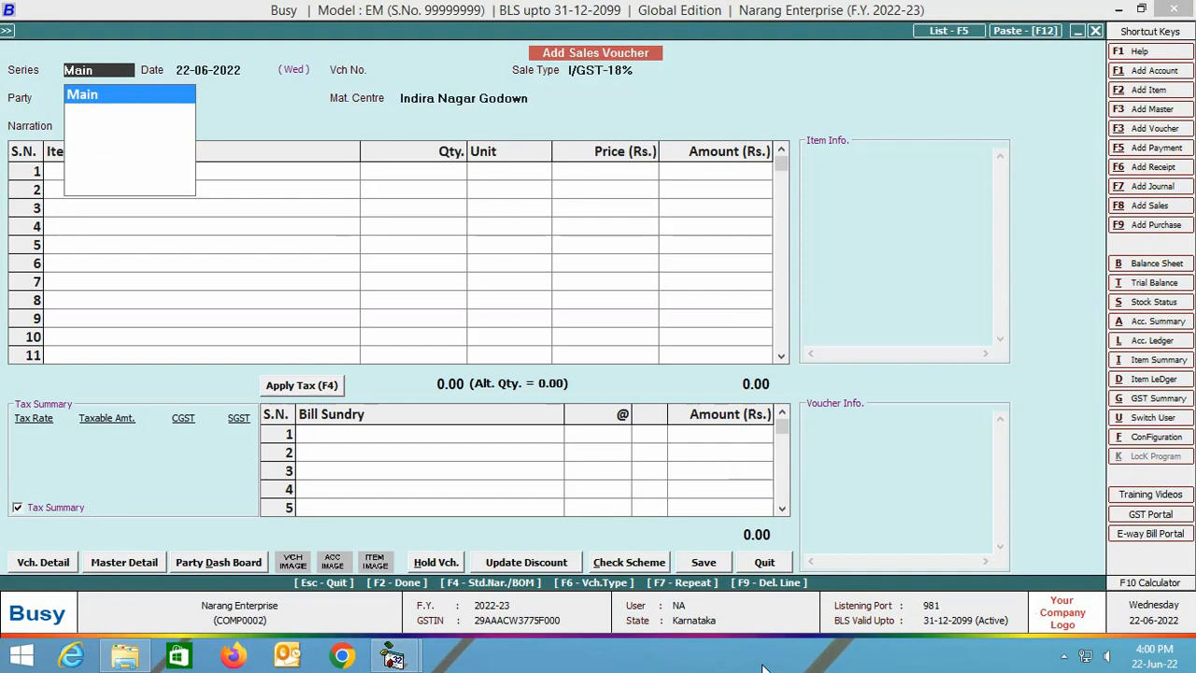
{"action": "key", "text": "Return"}
{"action": "key", "text": "Return"}
{"action": "key", "text": "Return"}
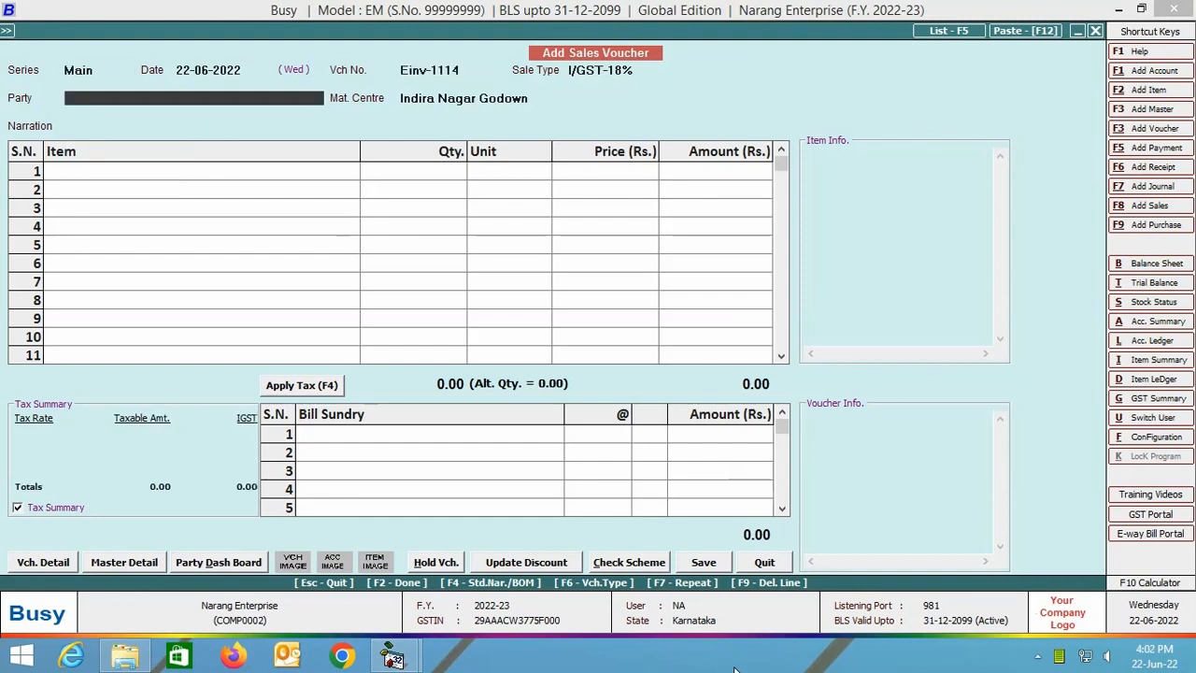
{"action": "type", "text": "aks"}
{"action": "key", "text": "Return"}
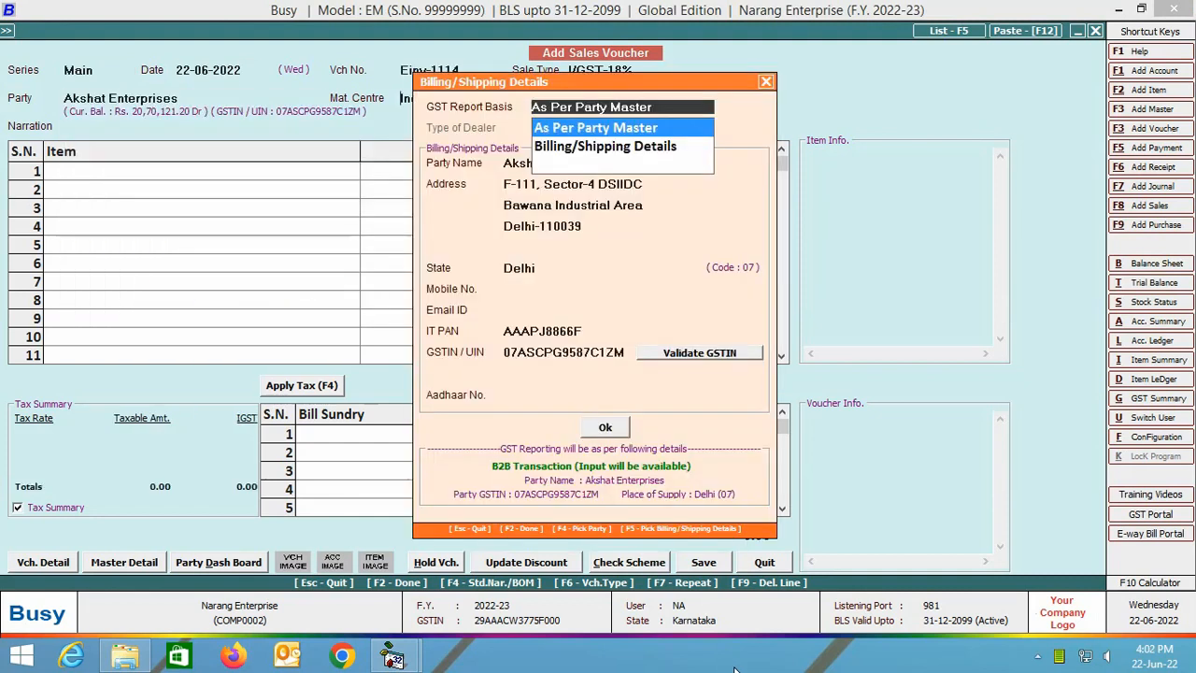
{"action": "key", "text": "Return"}
- Add 1,000 pcs of 8 in Style Small Box at 87 to the voucher
{"action": "key", "text": "Return"}
{"action": "key", "text": "Return"}
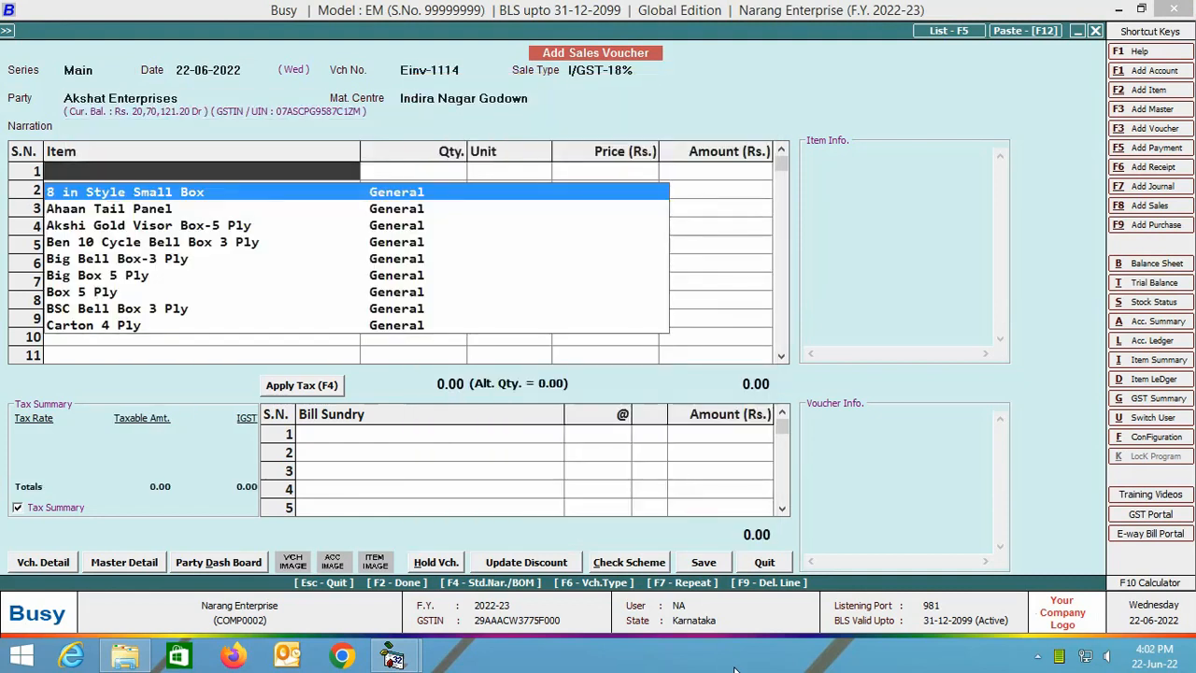
{"action": "key", "text": "Return"}
{"action": "type", "text": "1000"}
{"action": "key", "text": "Return"}
{"action": "key", "text": "Return"}
{"action": "type", "text": "87"}
{"action": "key", "text": "Return"}
{"action": "key", "text": "Return"}
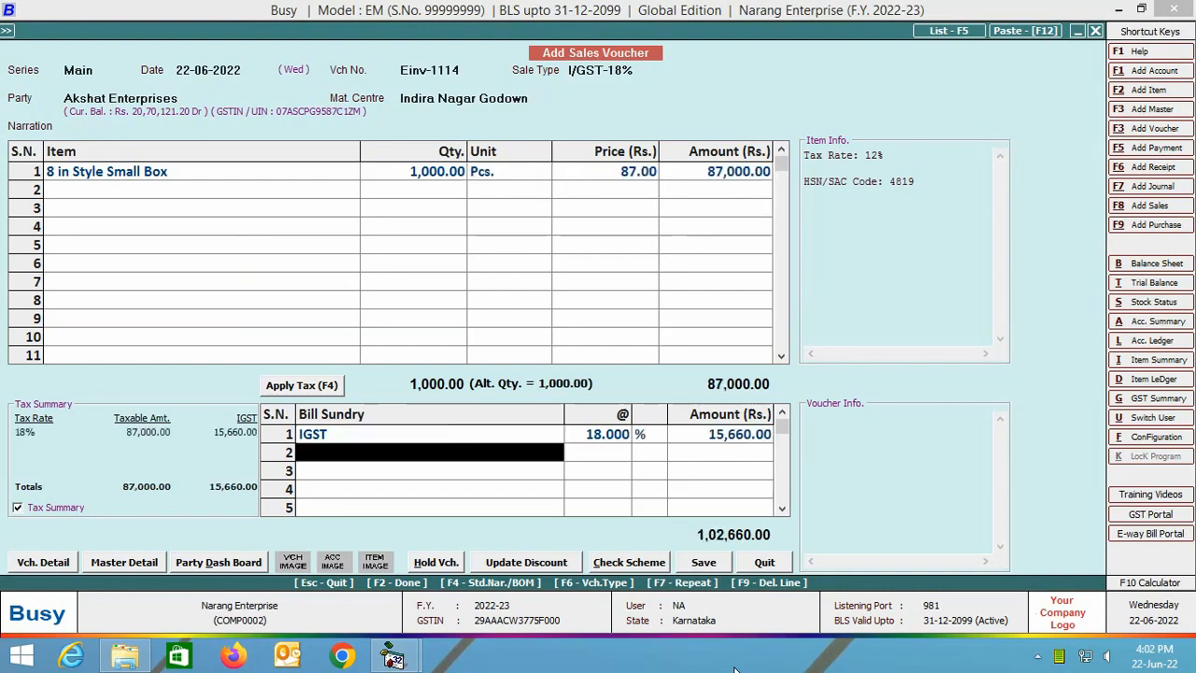
{"action": "key", "text": "Return"}
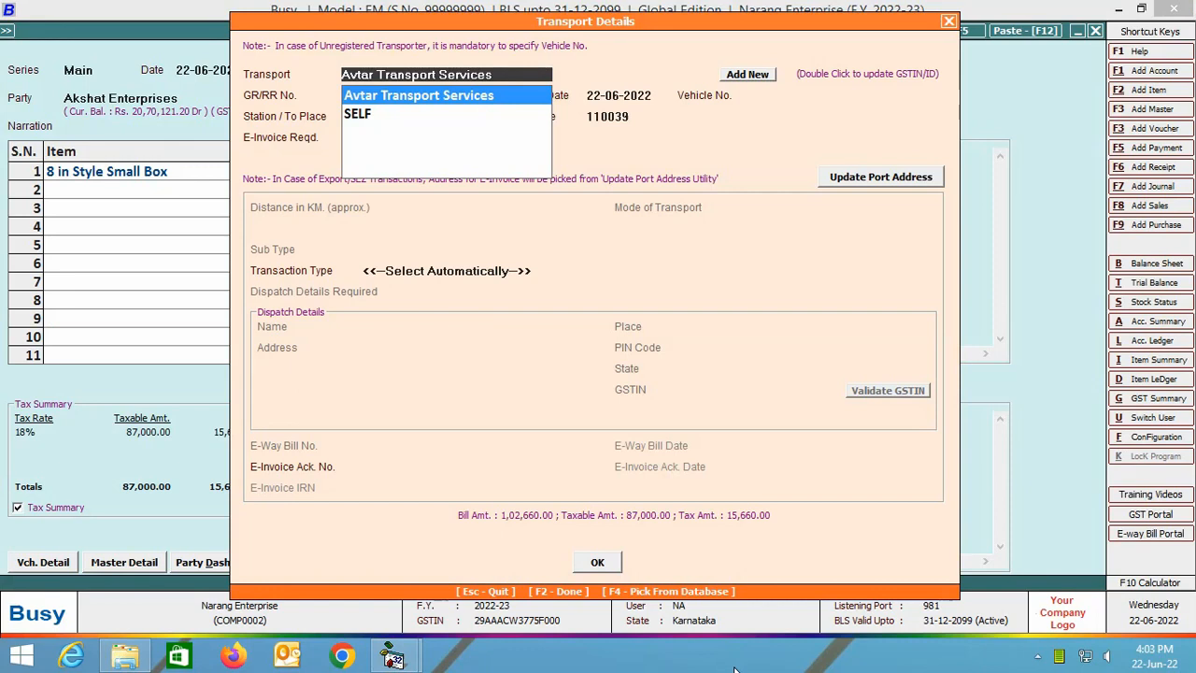
- Enter transporter Avtar Transport Services, GR/RR 98111 and the vehicle number, keeping E-Invoice Reqd Y, then save
{"action": "key", "text": "Return"}
{"action": "type", "text": "98111"}
{"action": "key", "text": "Return"}
{"action": "key", "text": "Return"}
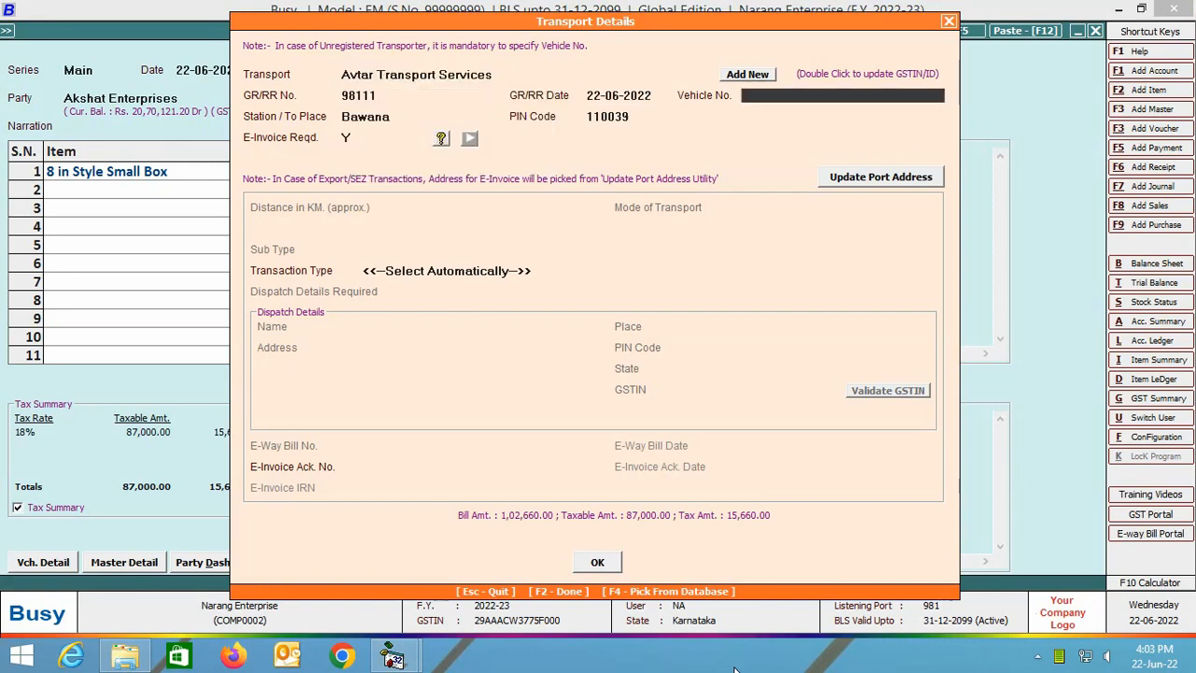
{"action": "type", "text": "KA12KA1234"}
{"action": "key", "text": "Return"}
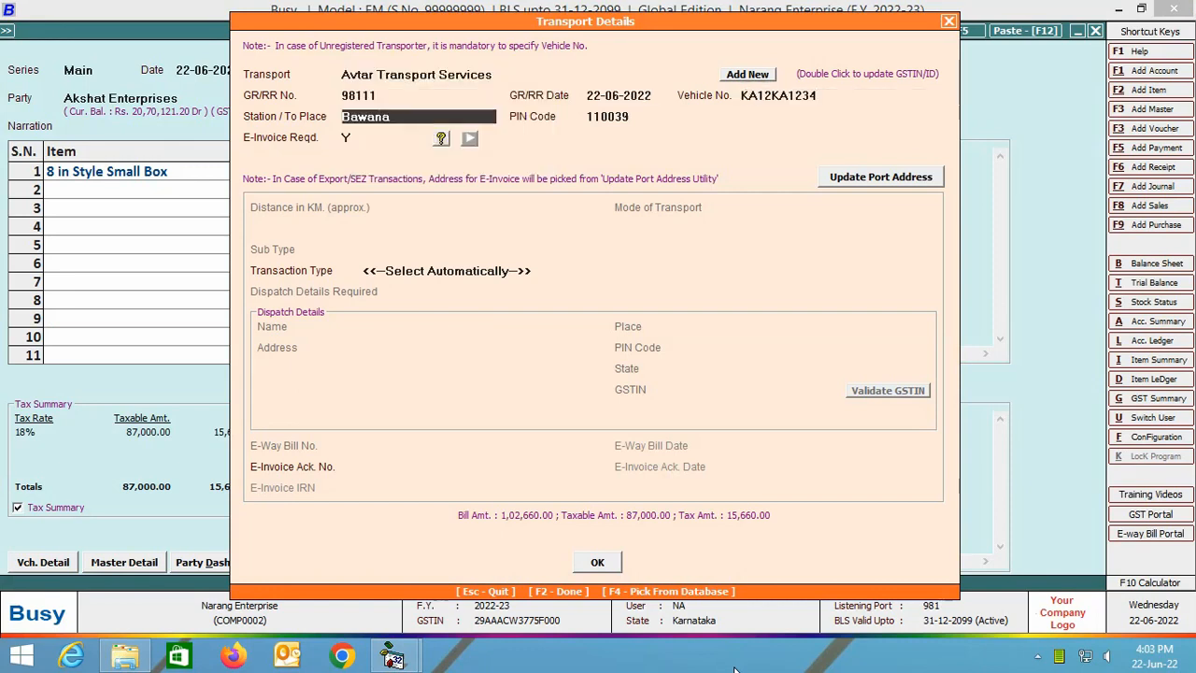
{"action": "key", "text": "Return"}
{"action": "key", "text": "Return"}
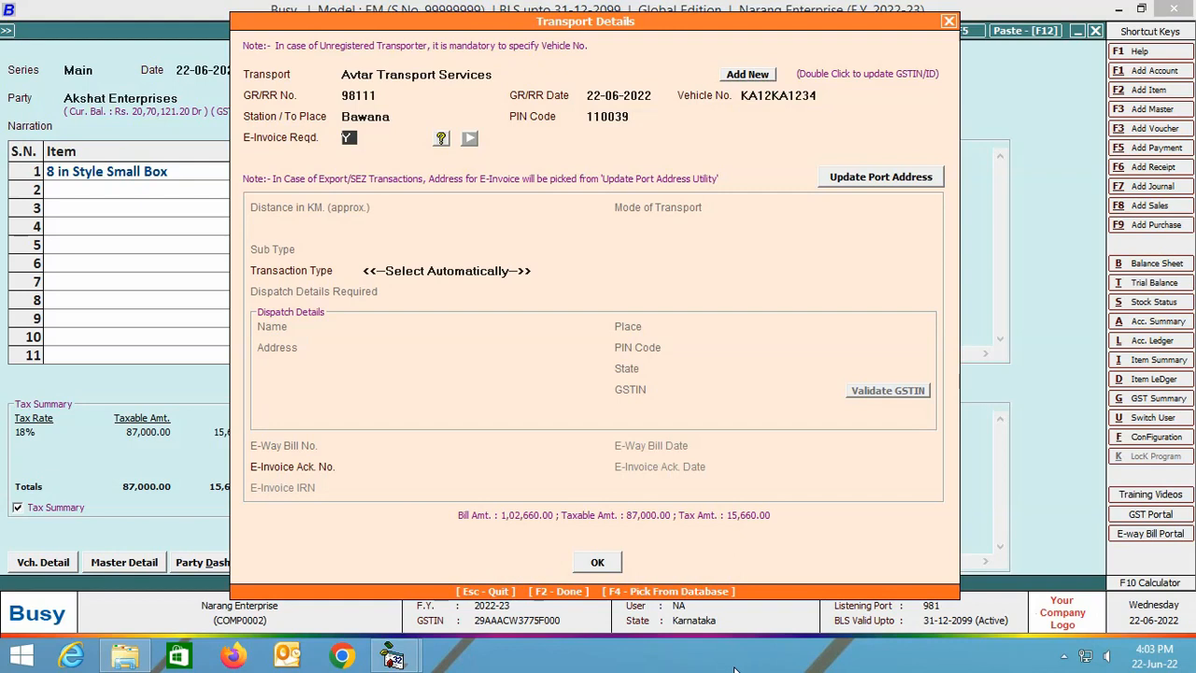
{"action": "key", "text": "Return"}
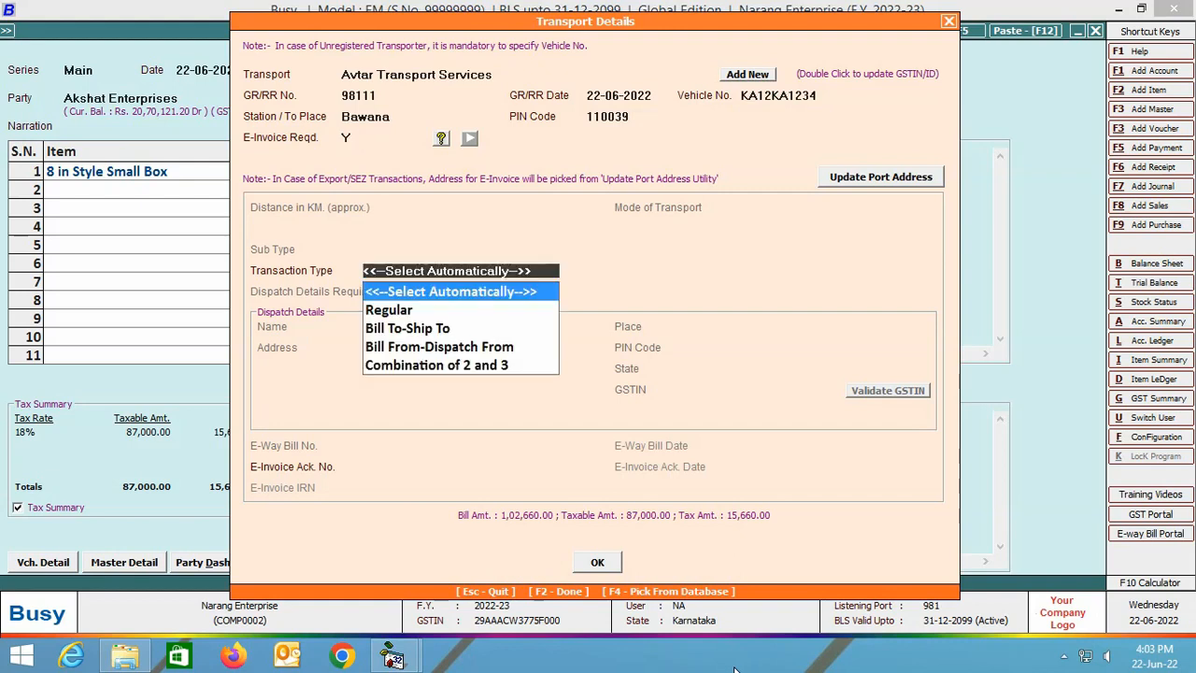
{"action": "key", "text": "Return"}
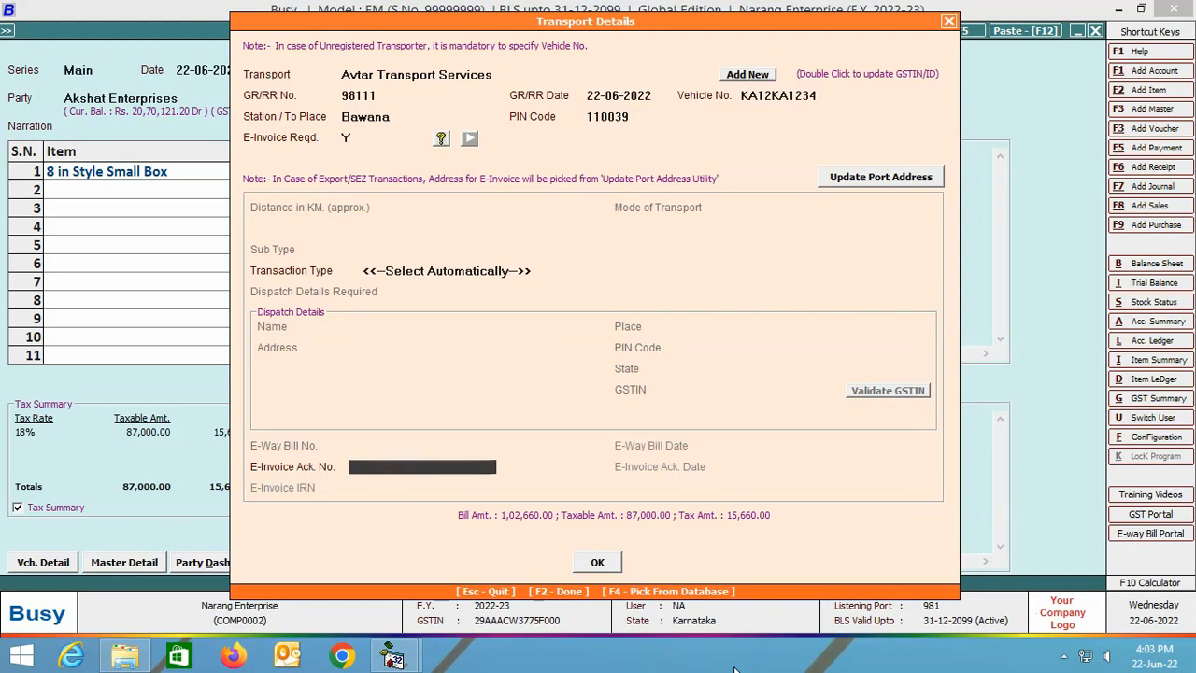
{"action": "key", "text": "Return"}
{"action": "key", "text": "Return"}
{"action": "key", "text": "Return"}
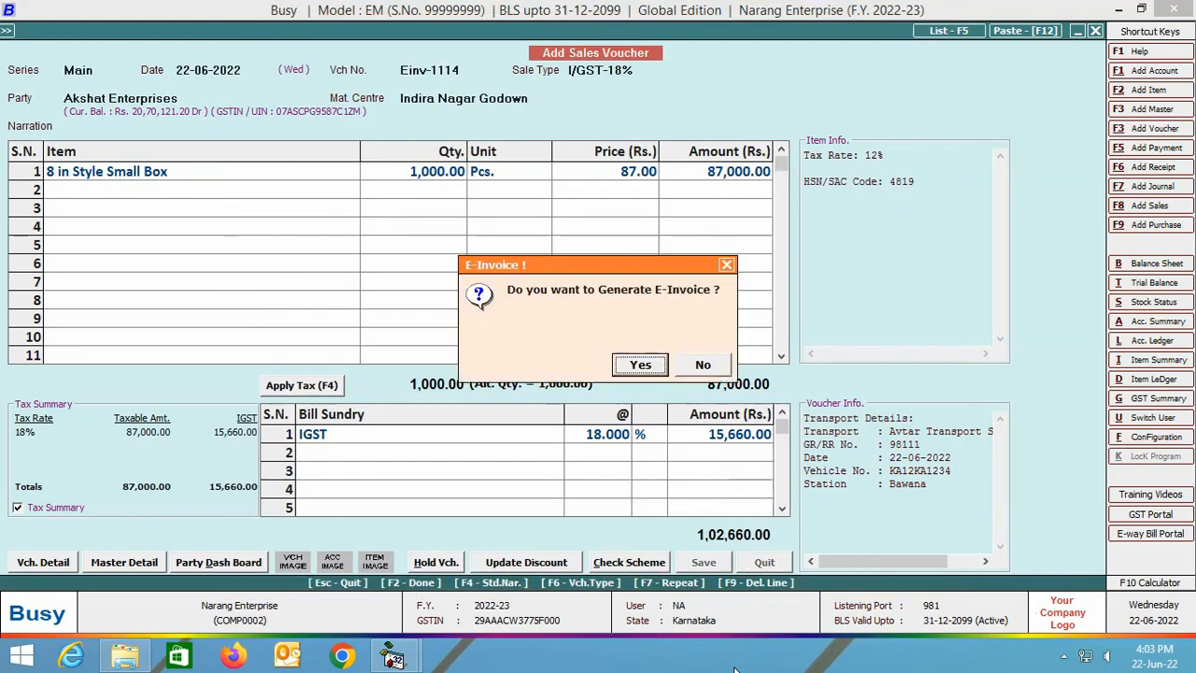
- Agree to generate the e-invoice automatically and accept the IRN generation settings
{"action": "key", "text": "Return"}
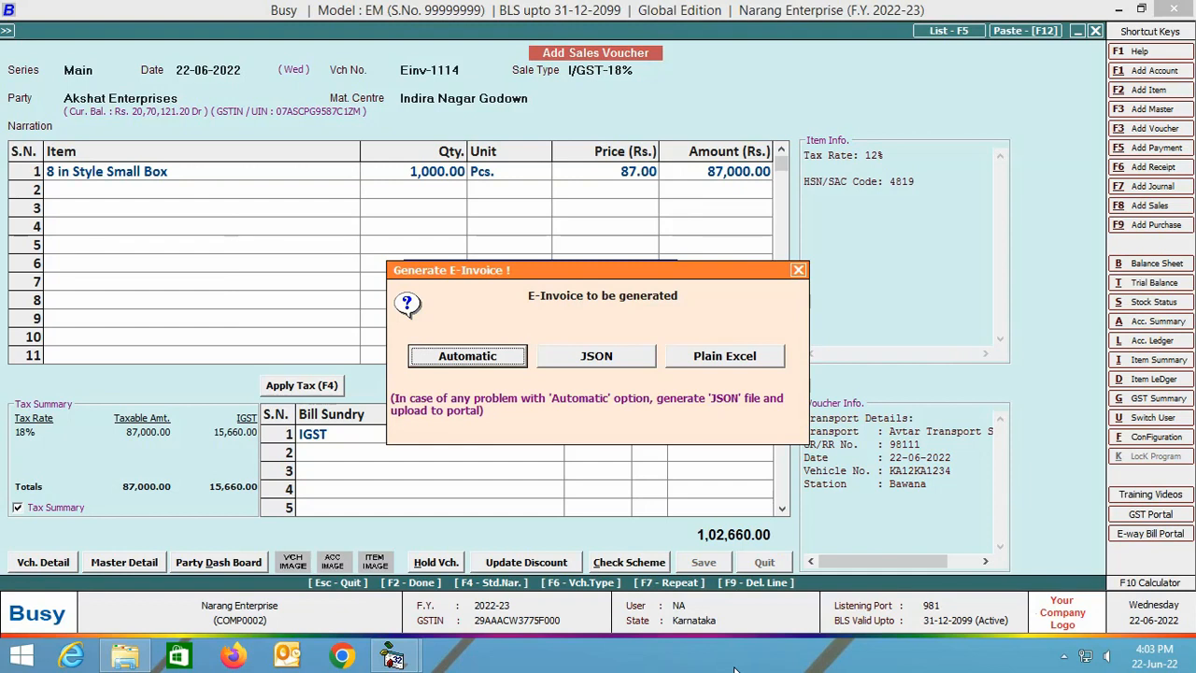
{"action": "key", "text": "Return"}
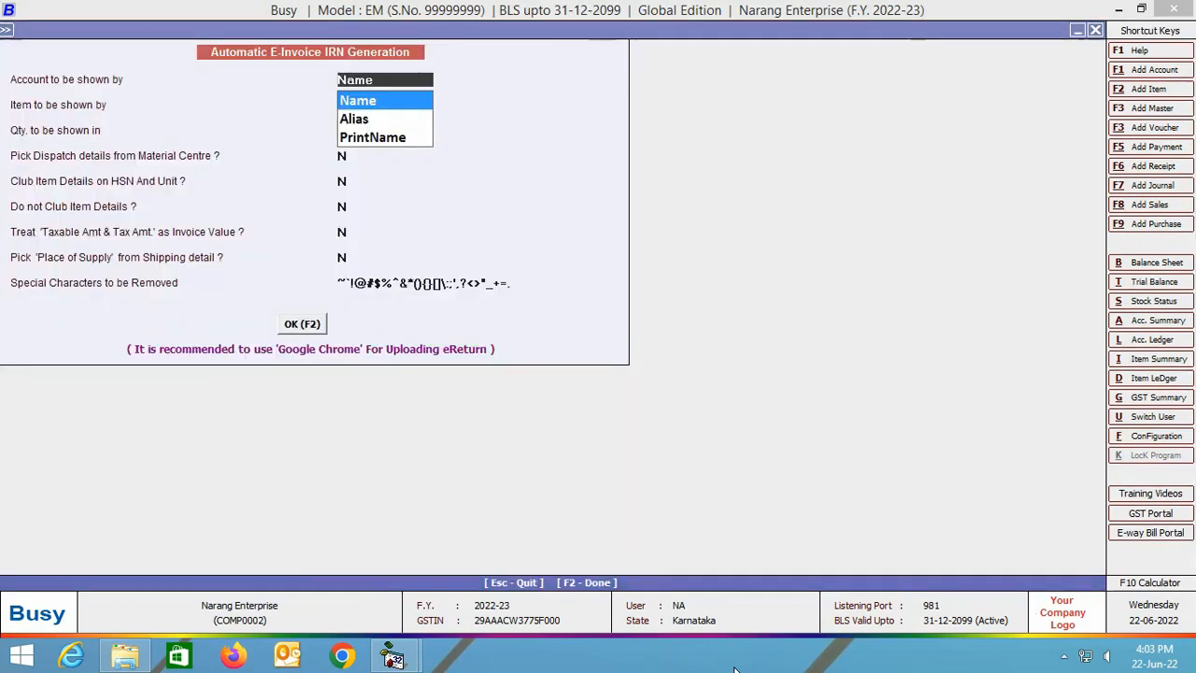
{"action": "key", "text": "Return"}
{"action": "key", "text": "Return"}
{"action": "key", "text": "Return"}
{"action": "key", "text": "Return"}
{"action": "key", "text": "Return"}
{"action": "key", "text": "Return"}
{"action": "key", "text": "Return"}
{"action": "key", "text": "Return"}
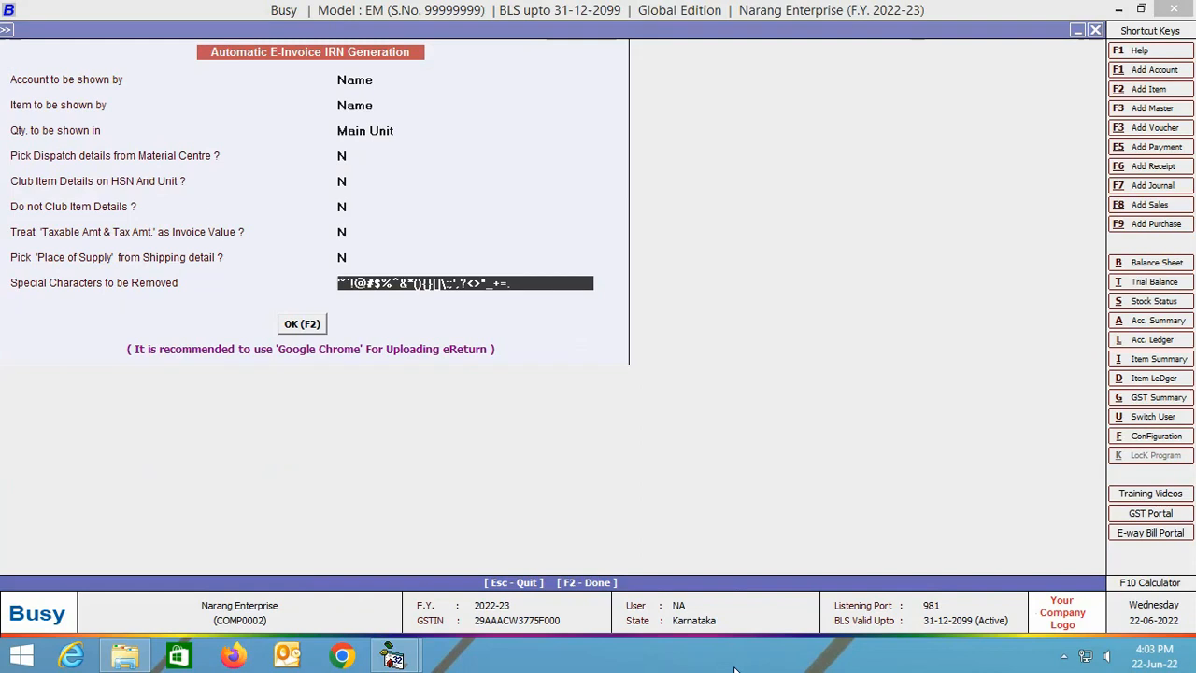
{"action": "key", "text": "Return"}
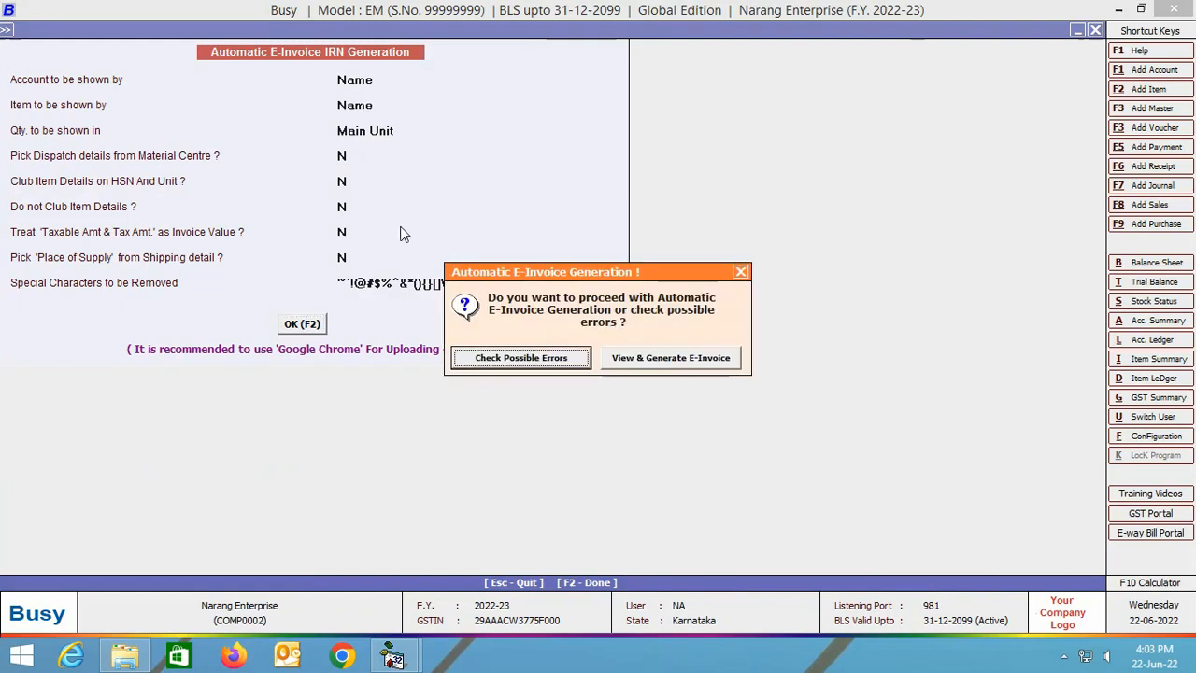
- Check Einv-1114 for possible e-invoice errors, finding none, and view its e-invoice details
{"action": "left_click", "coordinate": [573, 355]}
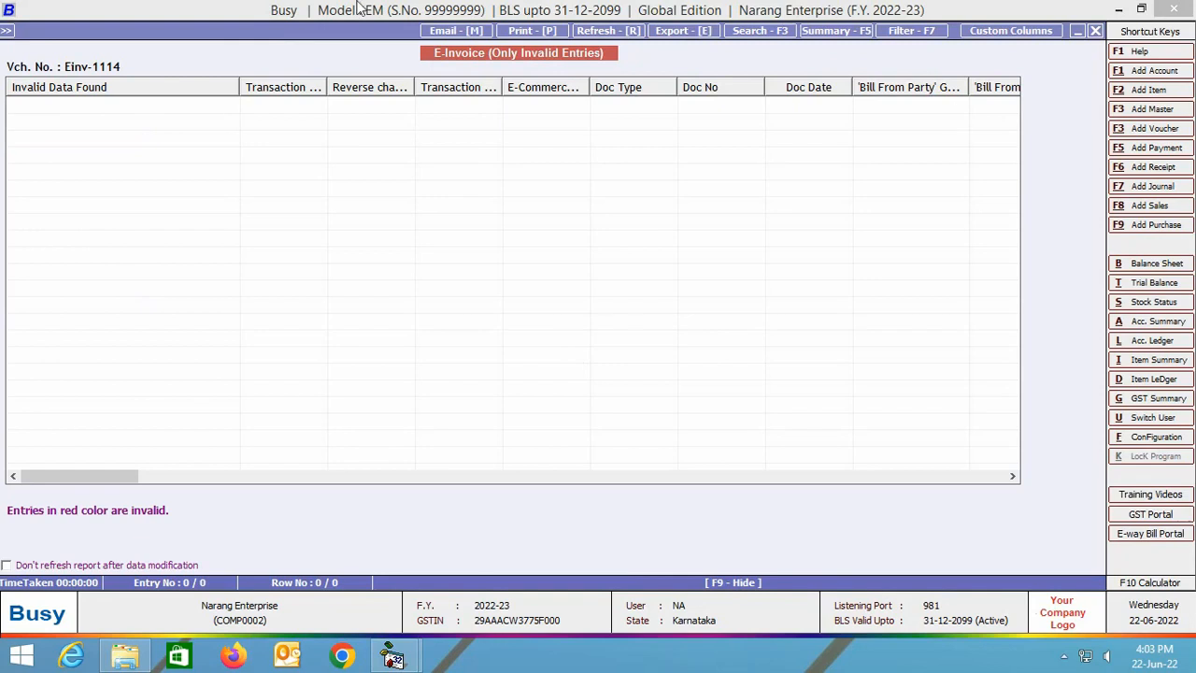
{"action": "key", "text": "Escape"}
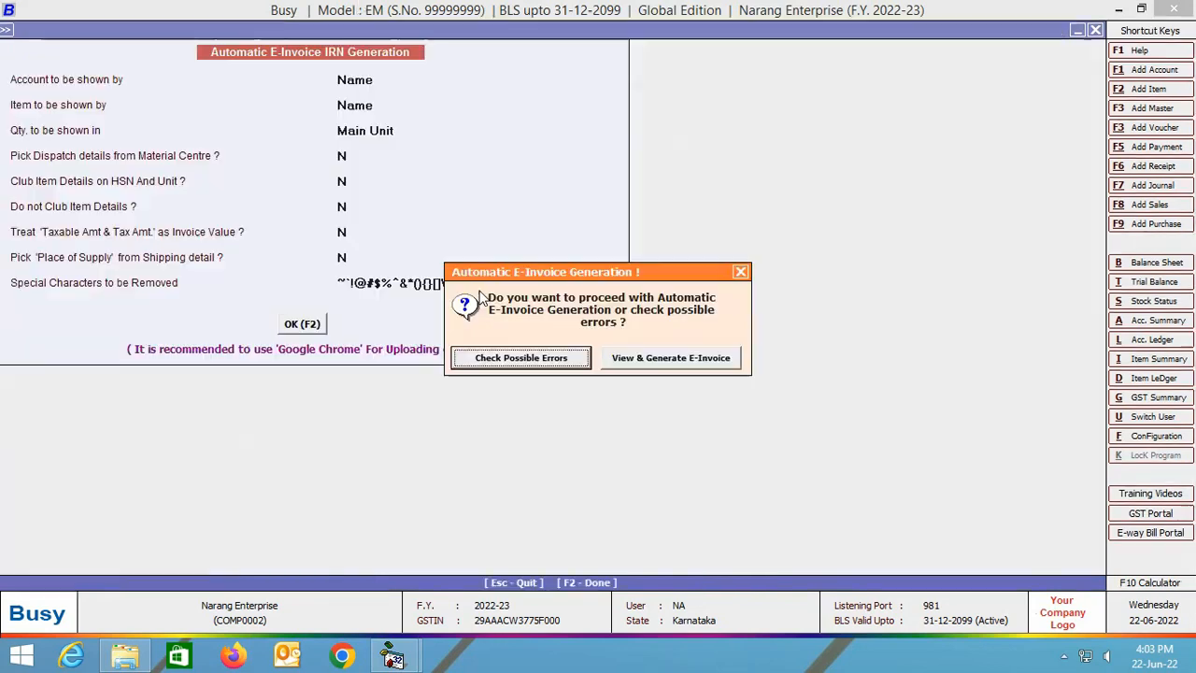
{"action": "left_click", "coordinate": [716, 357]}
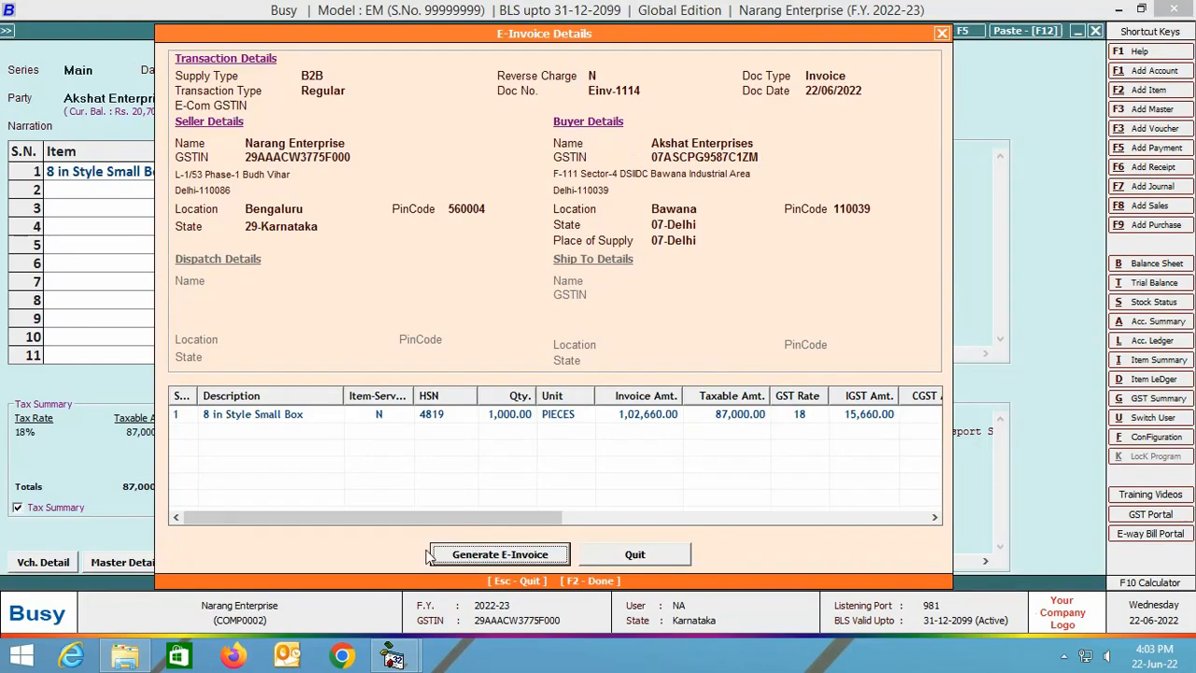
- Generate the e-invoice for Einv-1114, acknowledge its Ack number, and print it as a QR-coded PDF
{"action": "left_click", "coordinate": [484, 560]}
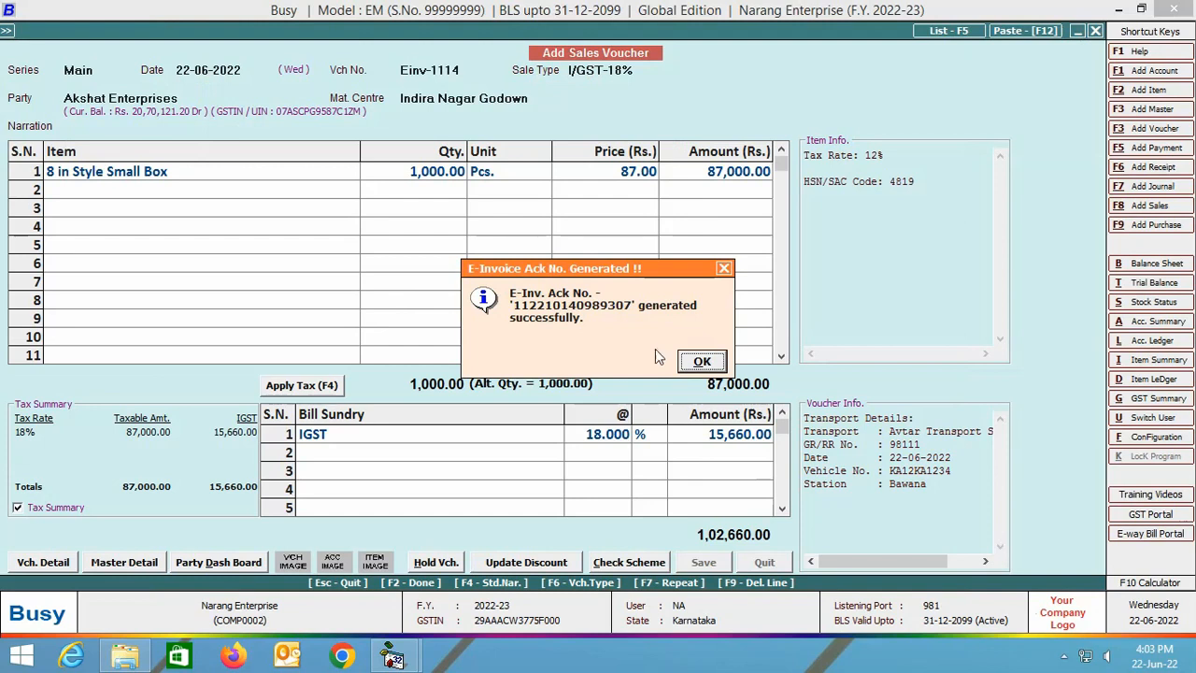
{"action": "left_click", "coordinate": [702, 360]}
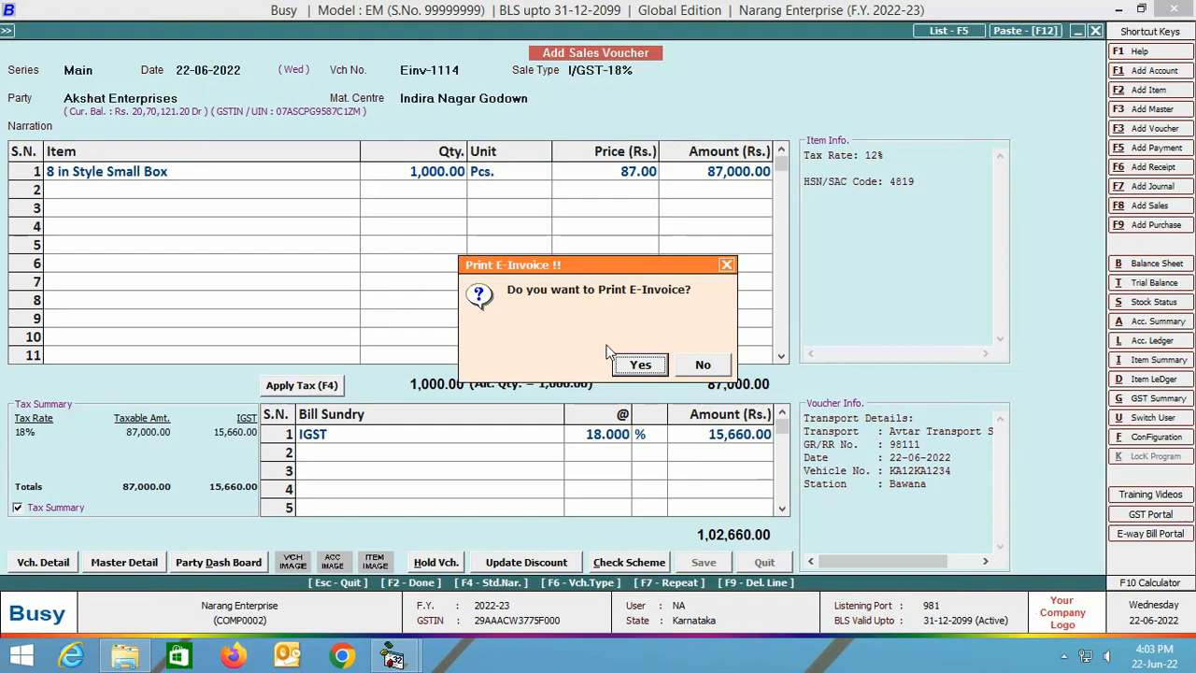
{"action": "left_click", "coordinate": [662, 368]}
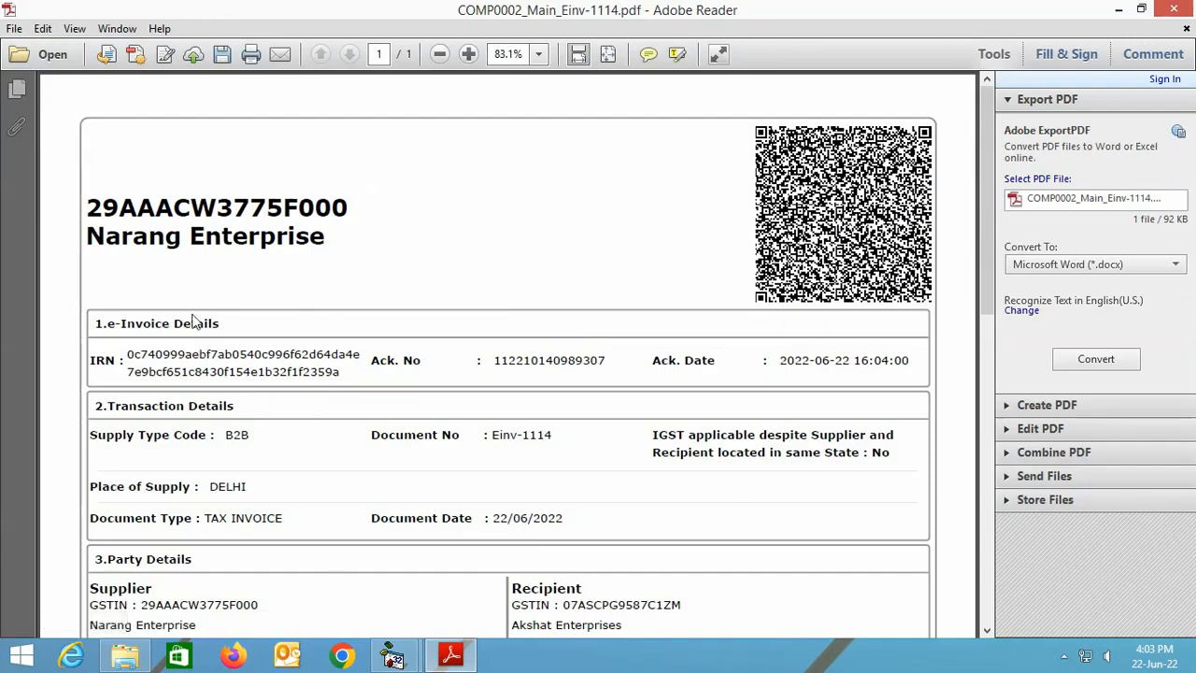
- Scroll to the bottom of the Einv-1114 e-invoice PDF, then close Adobe Reader
{"action": "left_click_drag", "start_coordinate": [982, 243], "coordinate": [945, 234]}
{"action": "left_click", "coordinate": [1173, 12]}
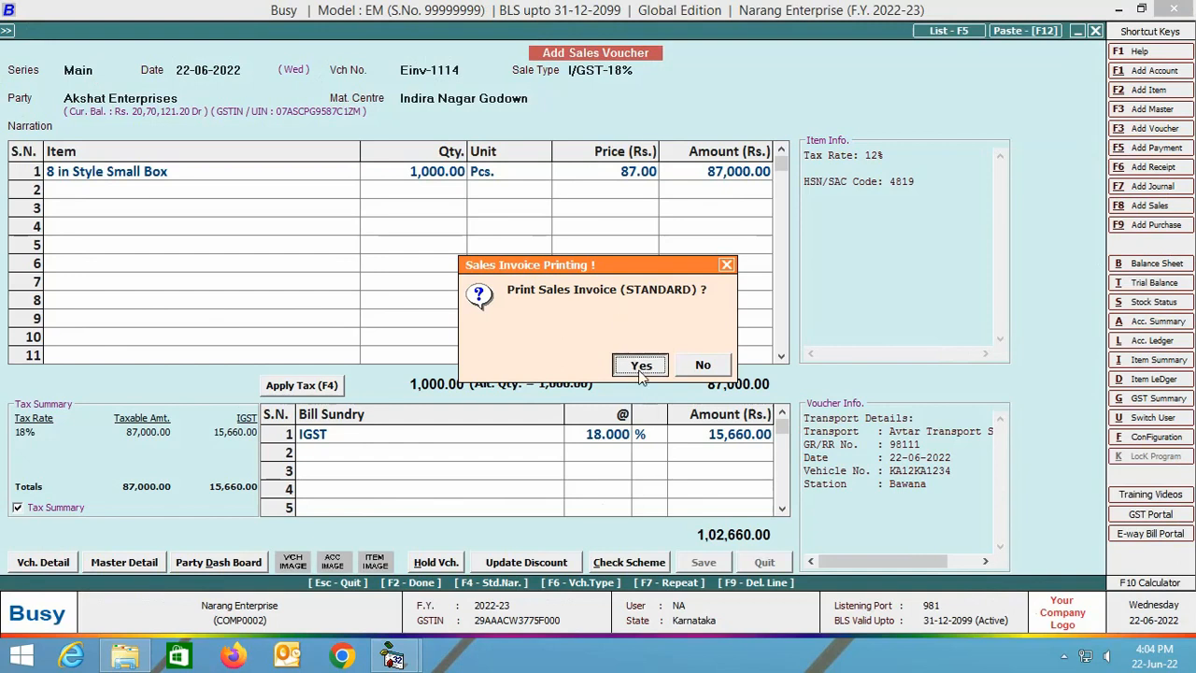
- Preview one copy of Einv-1114's STANDARD tax invoice with IRN, Ack. No. and QR code, then close it
{"action": "left_click", "coordinate": [641, 366]}
{"action": "key", "text": "Return"}
{"action": "key", "text": "Return"}
{"action": "key", "text": "Return"}
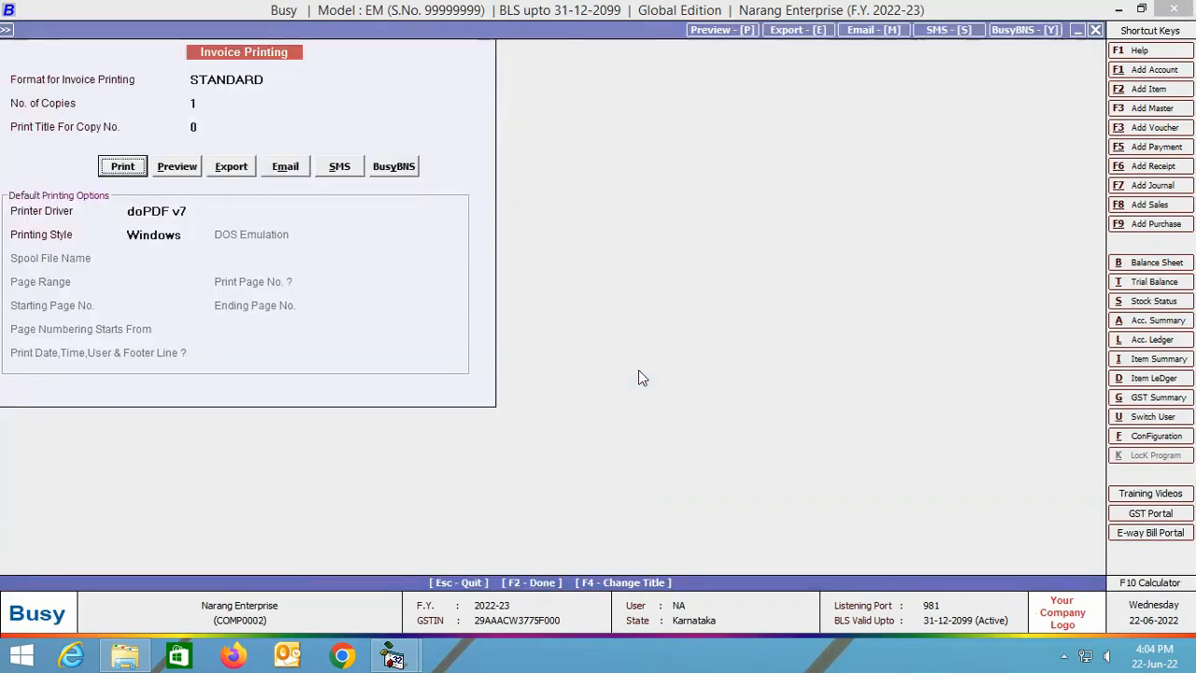
{"action": "key", "text": "Right"}
{"action": "key", "text": "Return"}
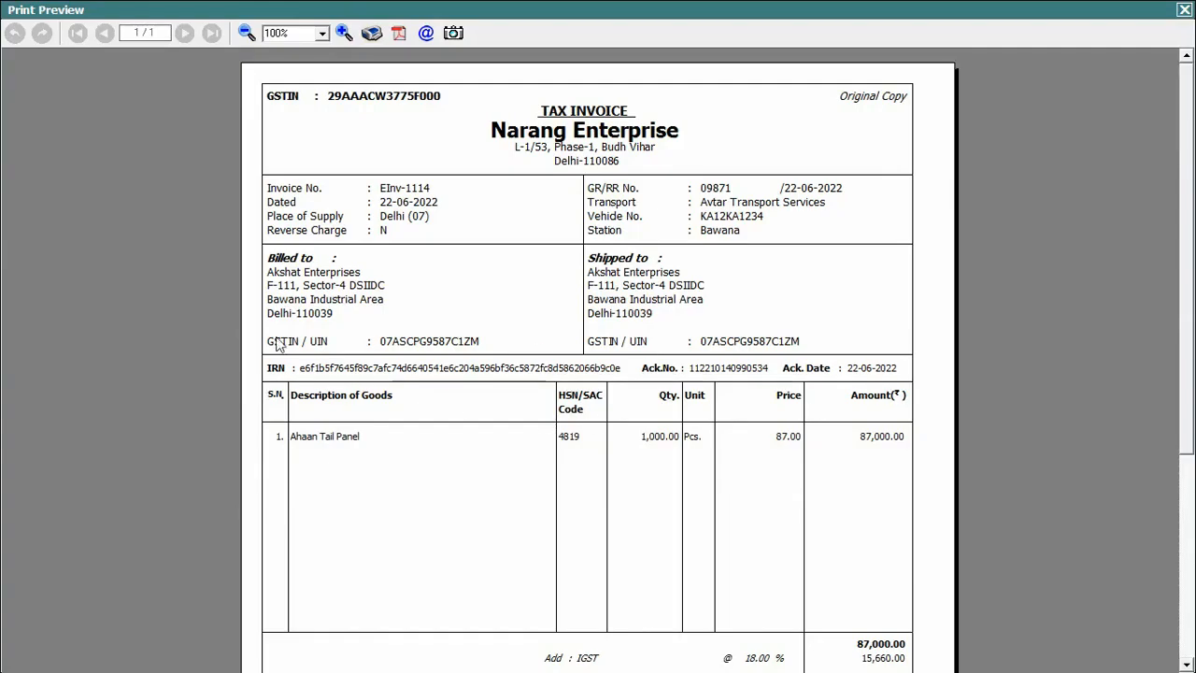
{"action": "scroll", "coordinate": [1188, 331], "scroll_direction": "down", "scroll_amount": 3}
{"action": "scroll", "coordinate": [1188, 332], "scroll_direction": "down", "scroll_amount": 5}
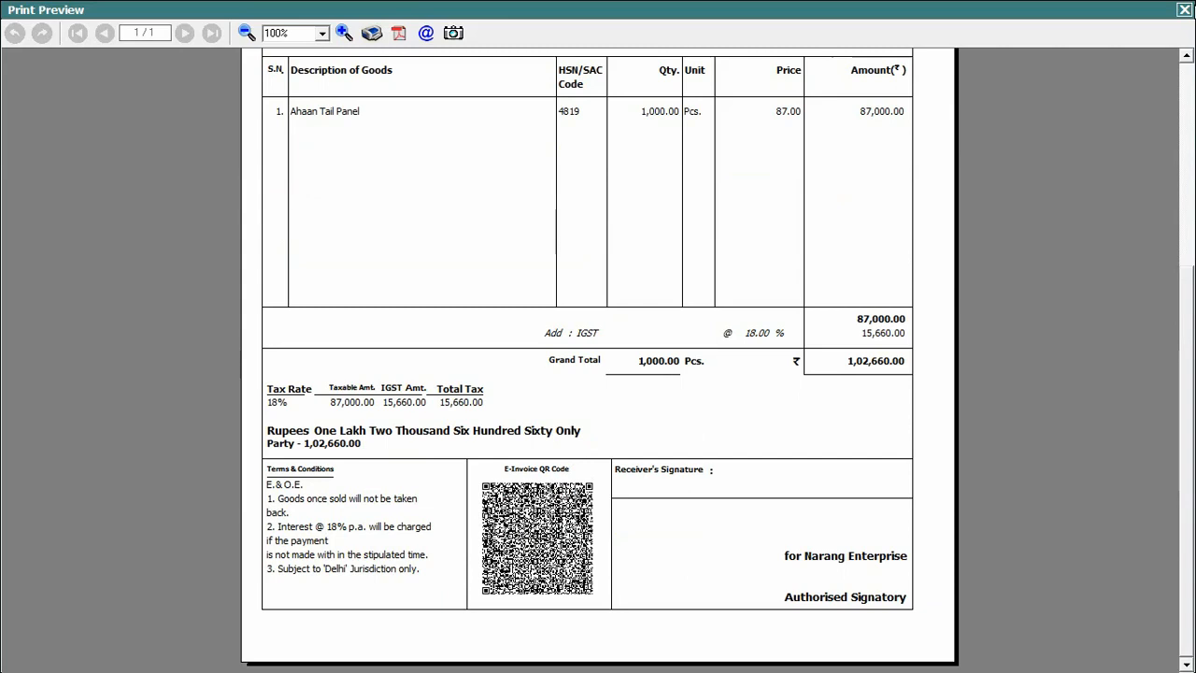
{"action": "key", "text": "Escape"}
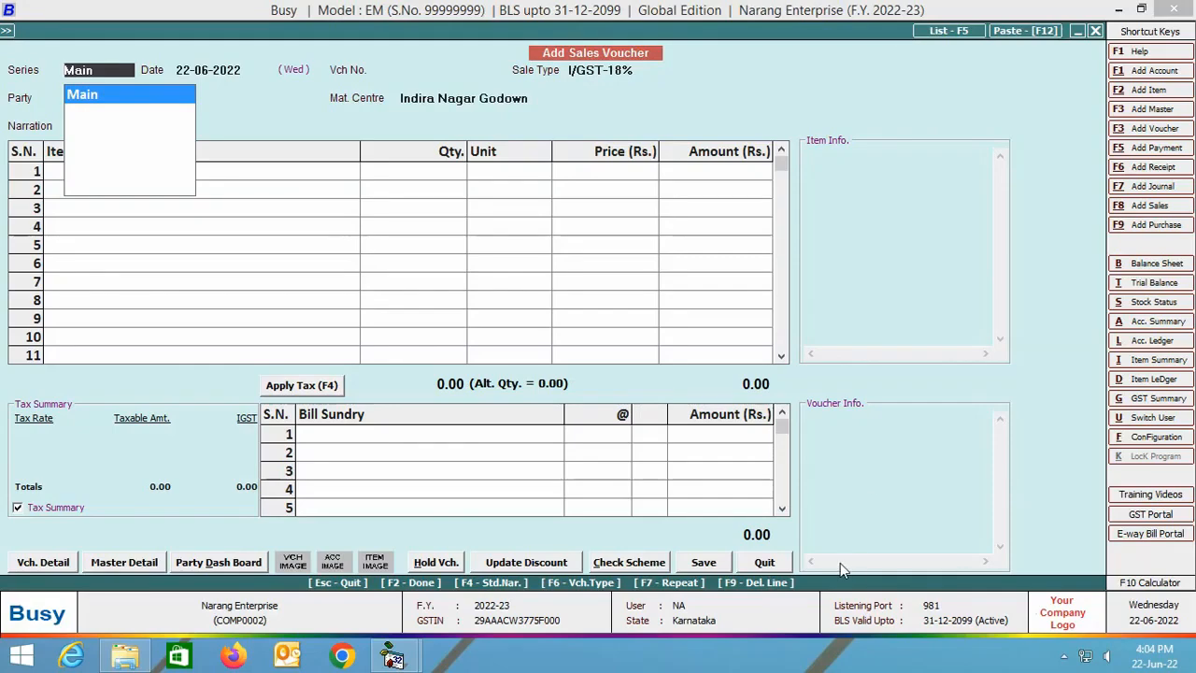
- Leave the blank voucher and reopen sales voucher Einv-1114 from the Main series for modification
{"action": "left_click", "coordinate": [763, 565]}
{"action": "left_click", "coordinate": [253, 80]}
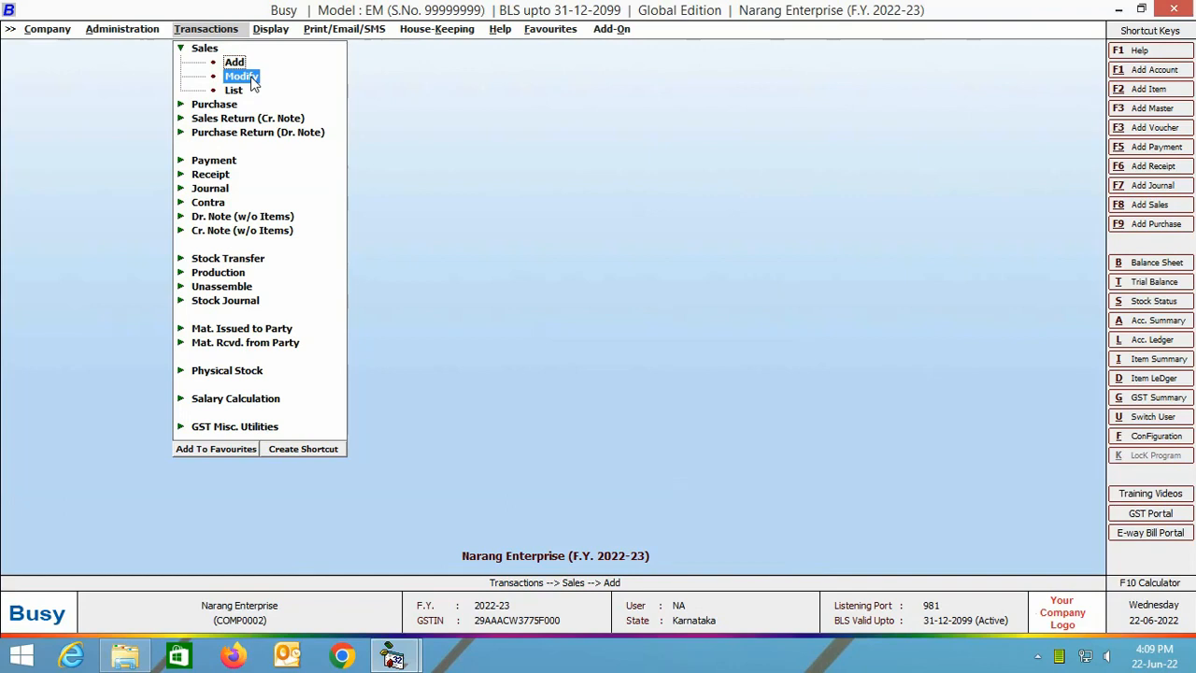
{"action": "left_click", "coordinate": [241, 75]}
{"action": "key", "text": "Return"}
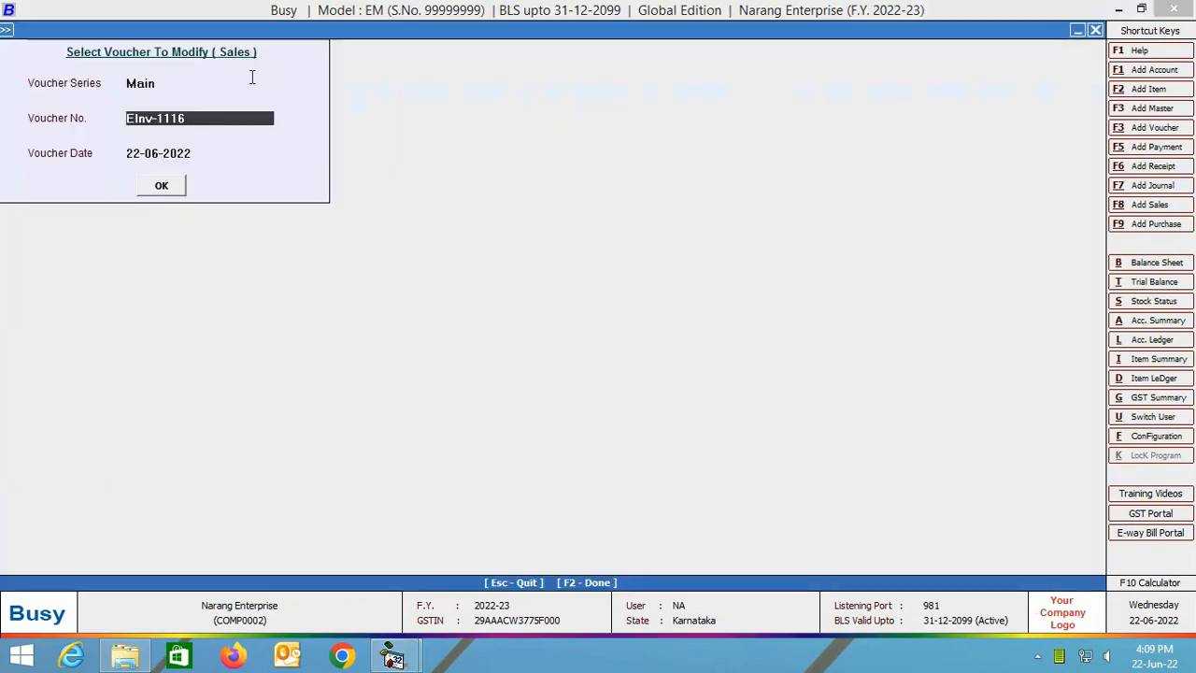
{"action": "type", "text": "Einv-1114"}
{"action": "key", "text": "Return"}
{"action": "key", "text": "Return"}
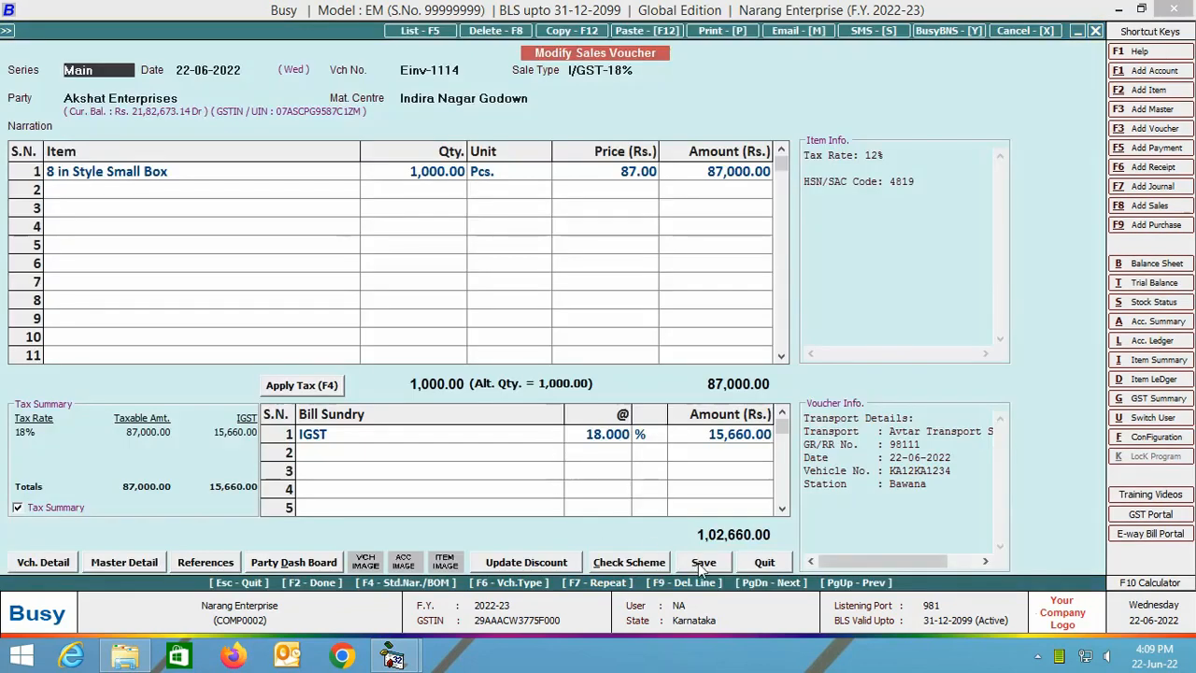
- Resave Einv-1114 after checking its transport details show the Ack. No. and IRN
{"action": "left_click", "coordinate": [703, 563]}
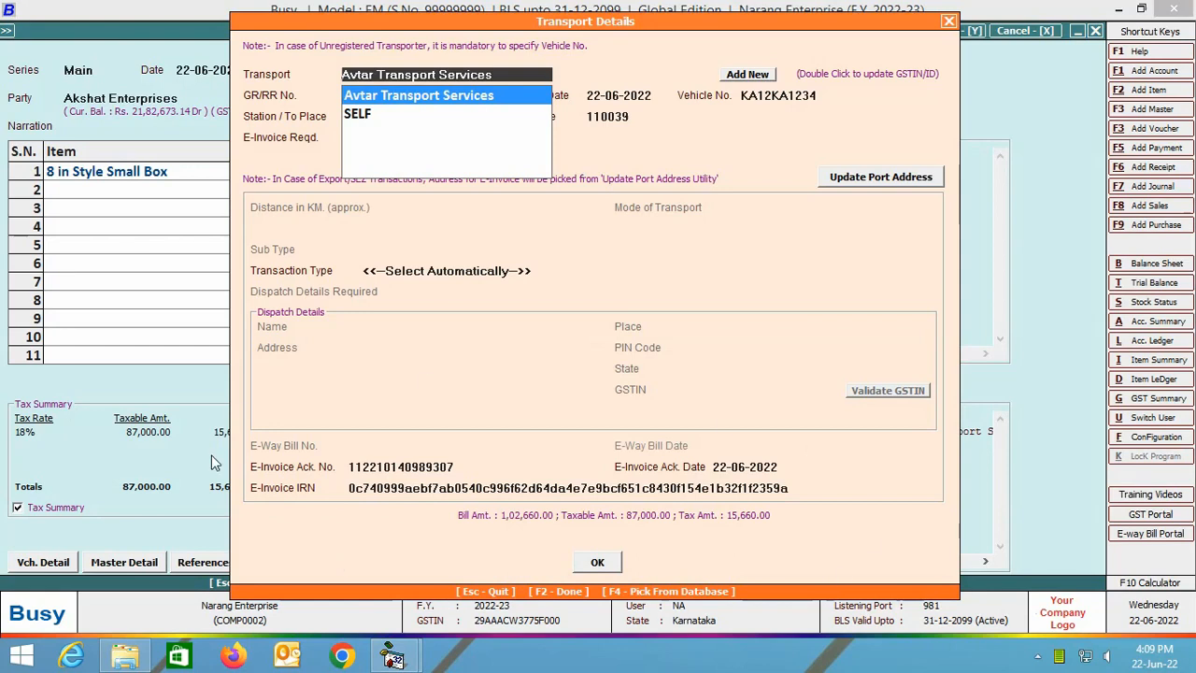
{"action": "key", "text": "F2"}
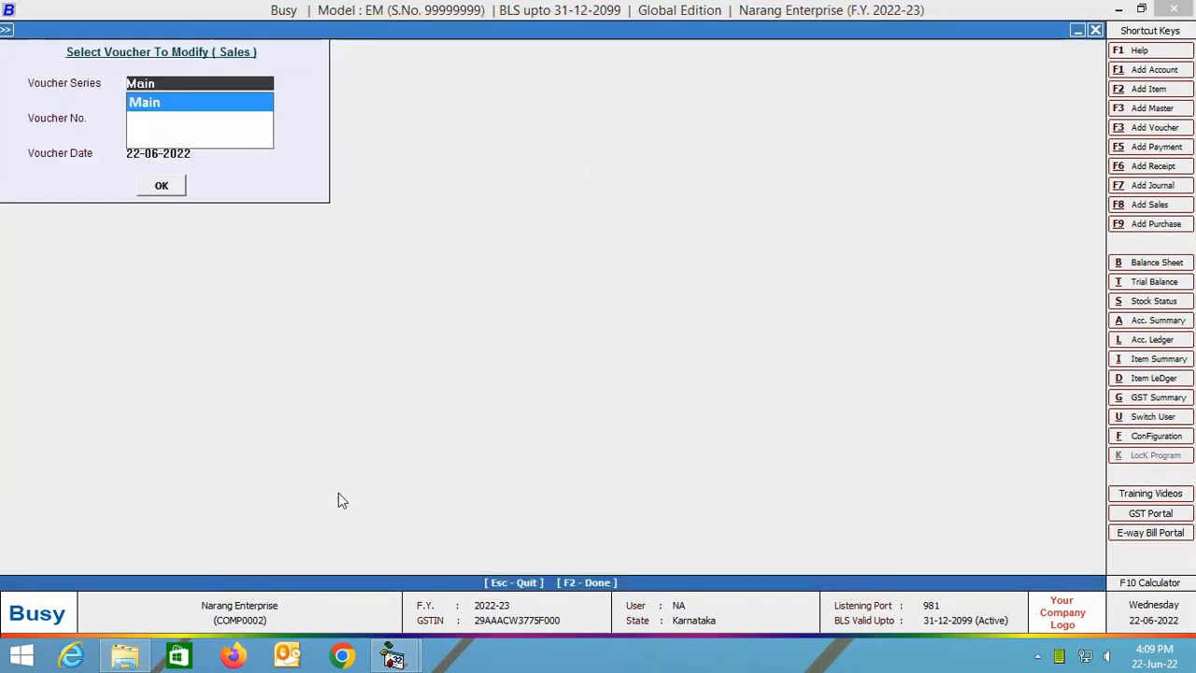
{"action": "key", "text": "Escape"}
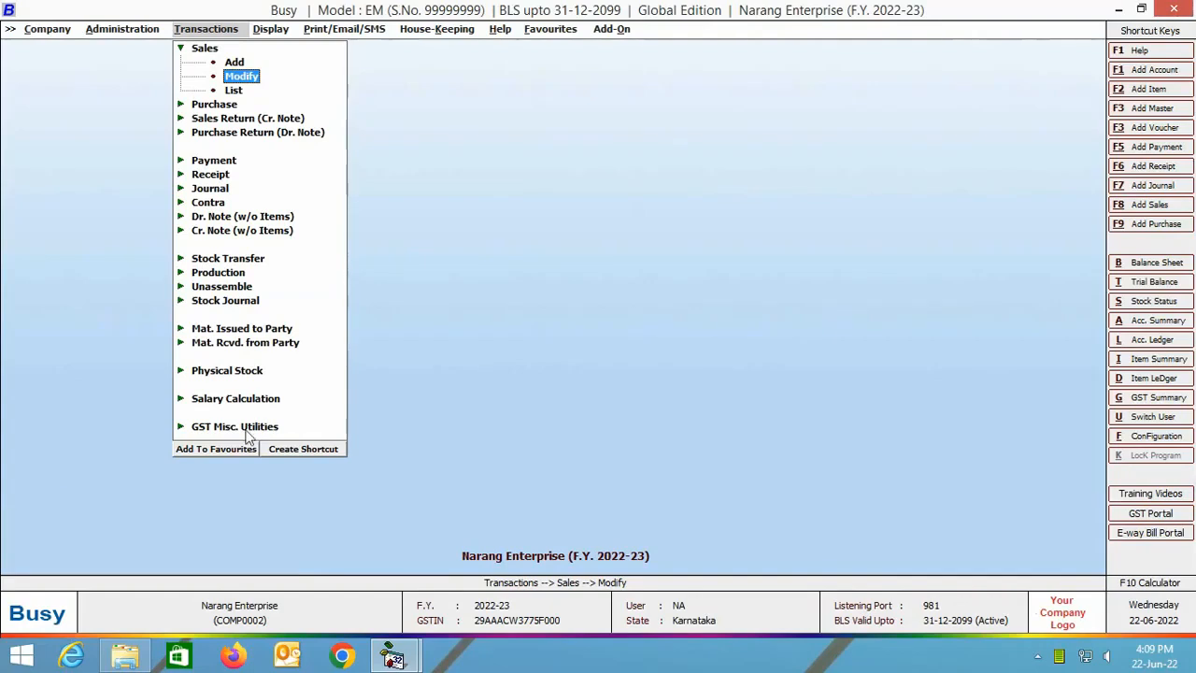
- Open Generate/Print E-Invoice under GST Misc. Utilities > E-Invoice Management
{"action": "left_click", "coordinate": [250, 425]}
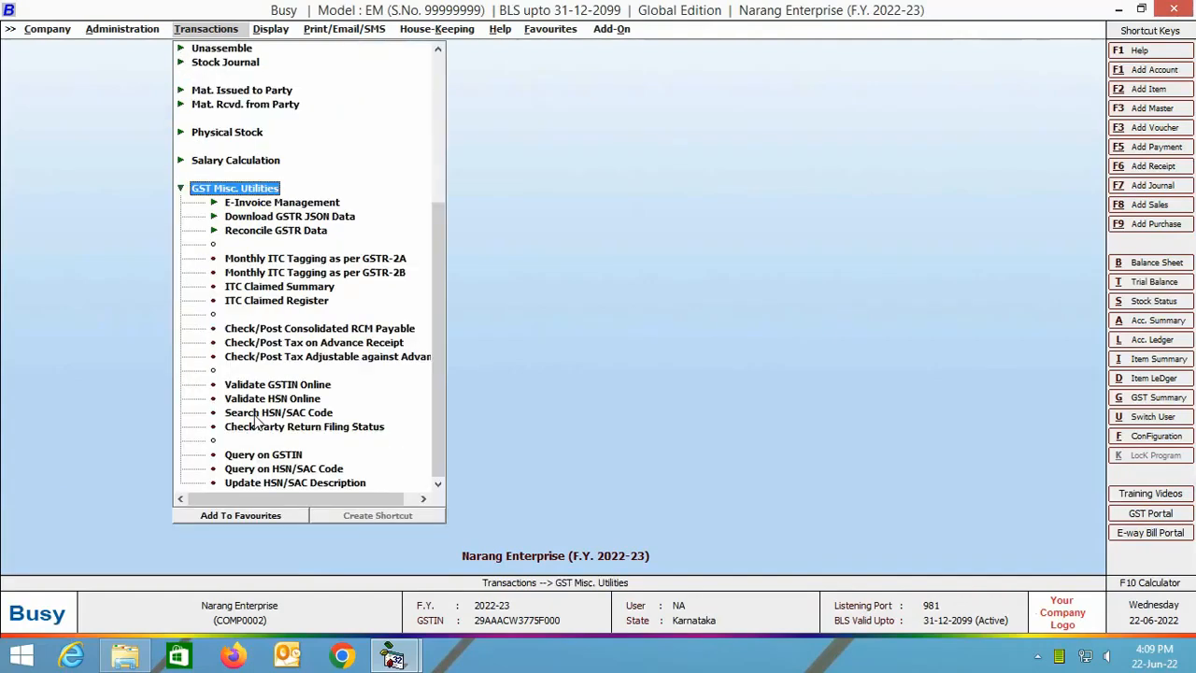
{"action": "left_click", "coordinate": [278, 203]}
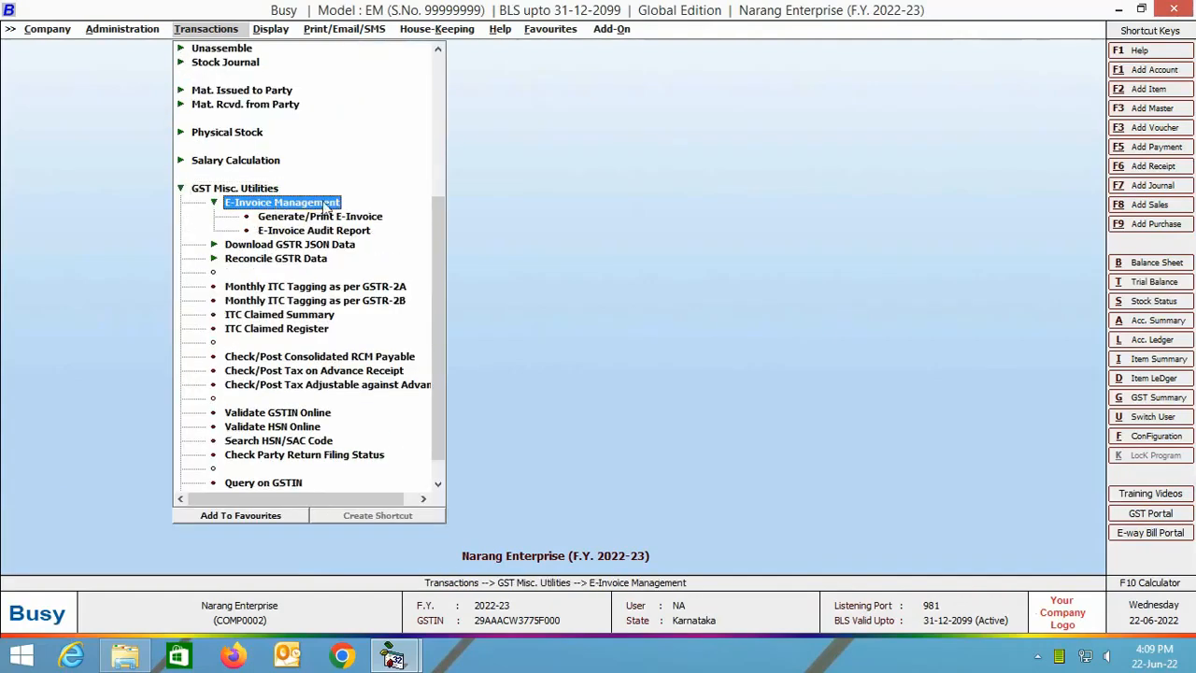
{"action": "double_click", "coordinate": [305, 221]}
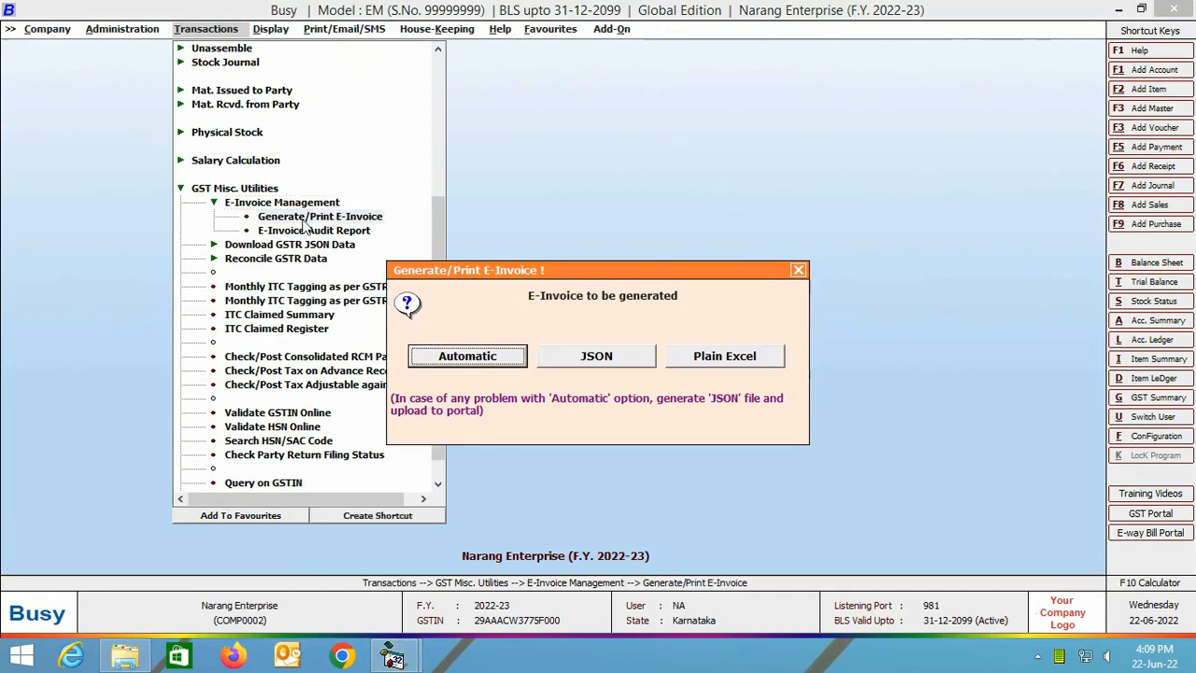
- Choose Automatic generation for Sales vouchers dated 22-06-2022, excluding already-invoiced ones, and load the list
{"action": "left_click", "coordinate": [445, 364]}
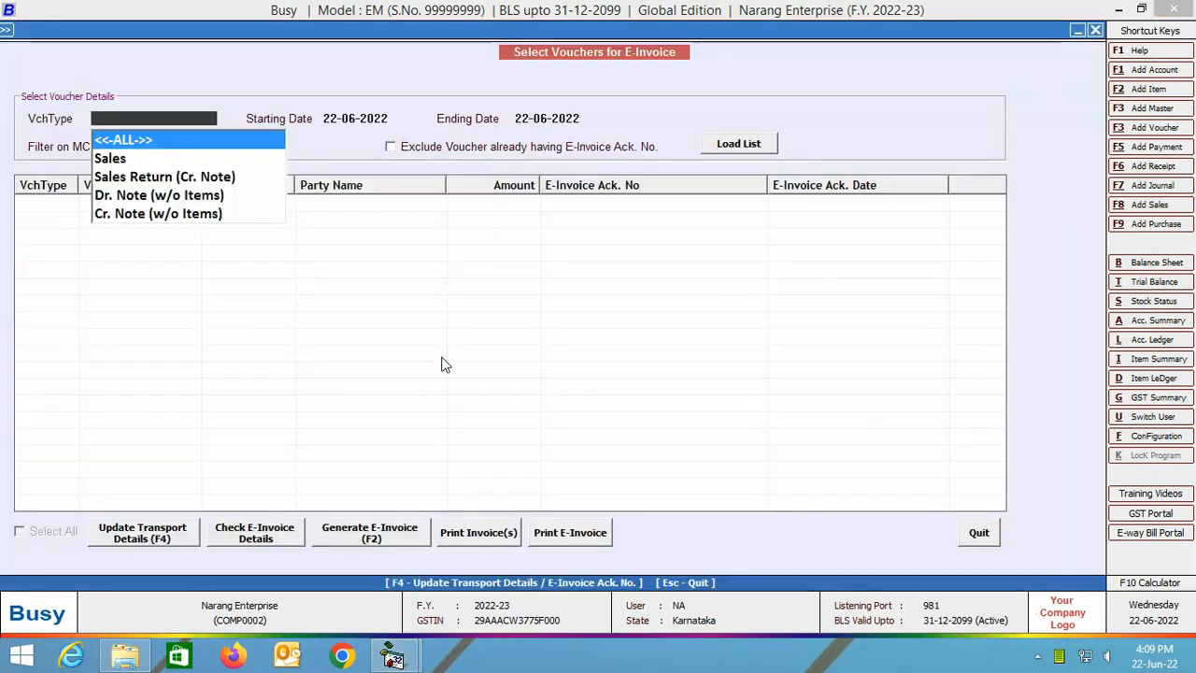
{"action": "key", "text": "Down"}
{"action": "key", "text": "Return"}
{"action": "key", "text": "Return"}
{"action": "key", "text": "Return"}
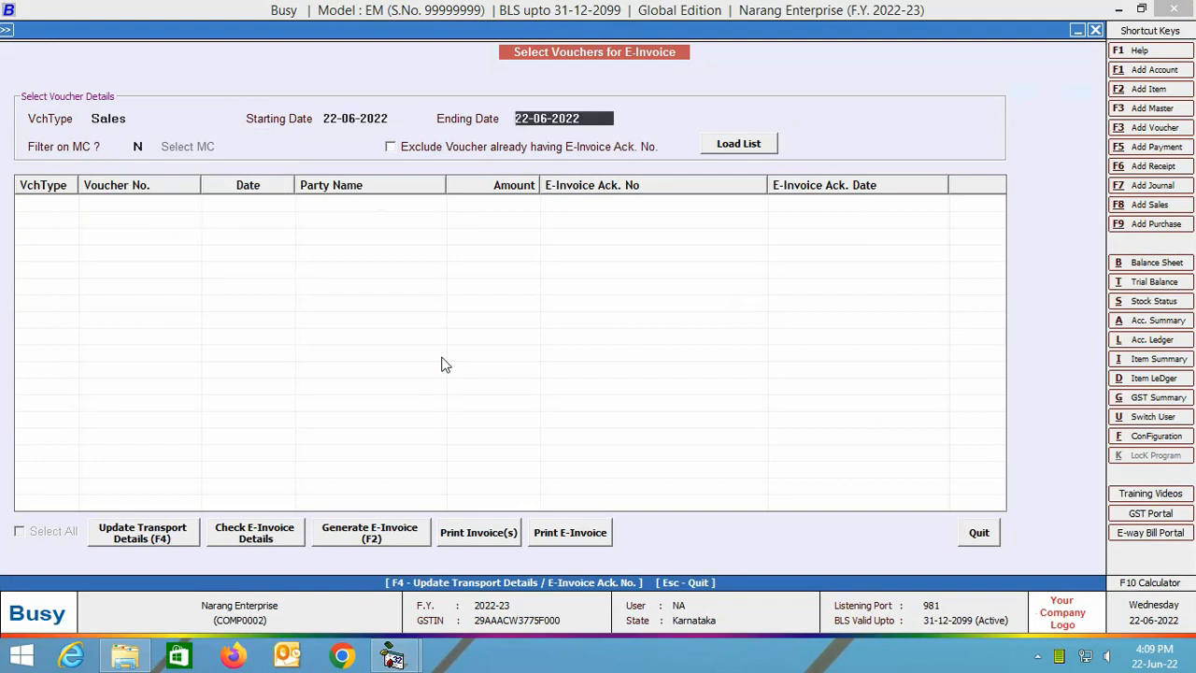
{"action": "key", "text": "Return"}
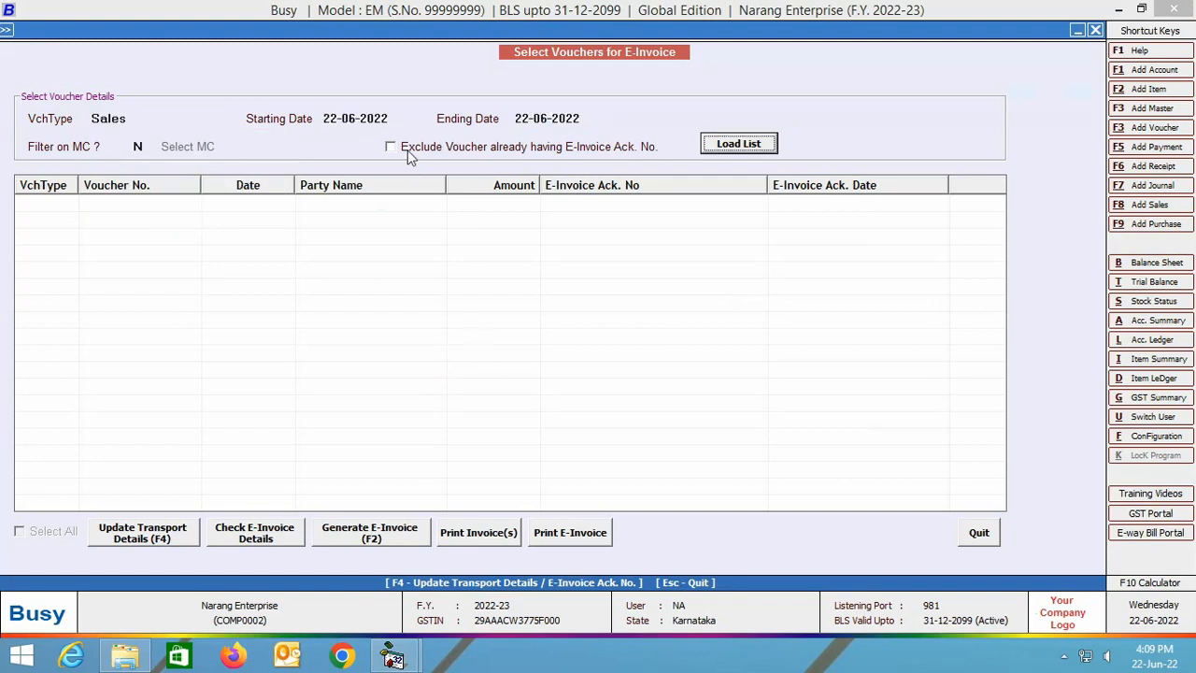
{"action": "left_click", "coordinate": [397, 145]}
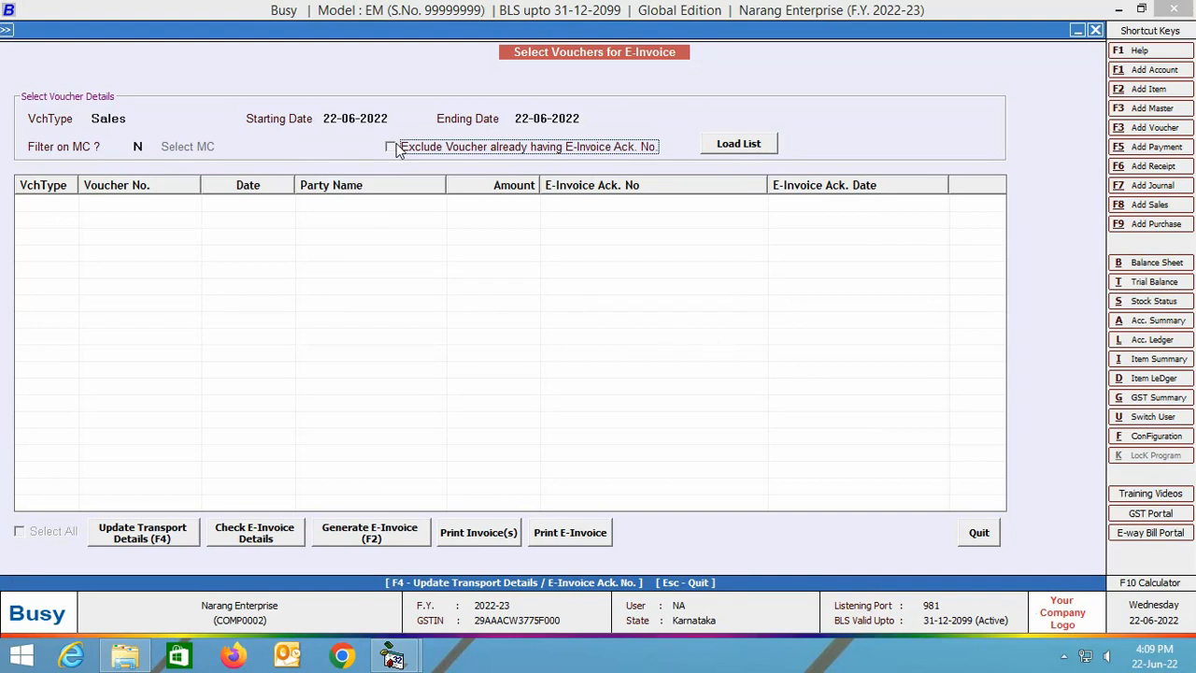
{"action": "left_click", "coordinate": [392, 147]}
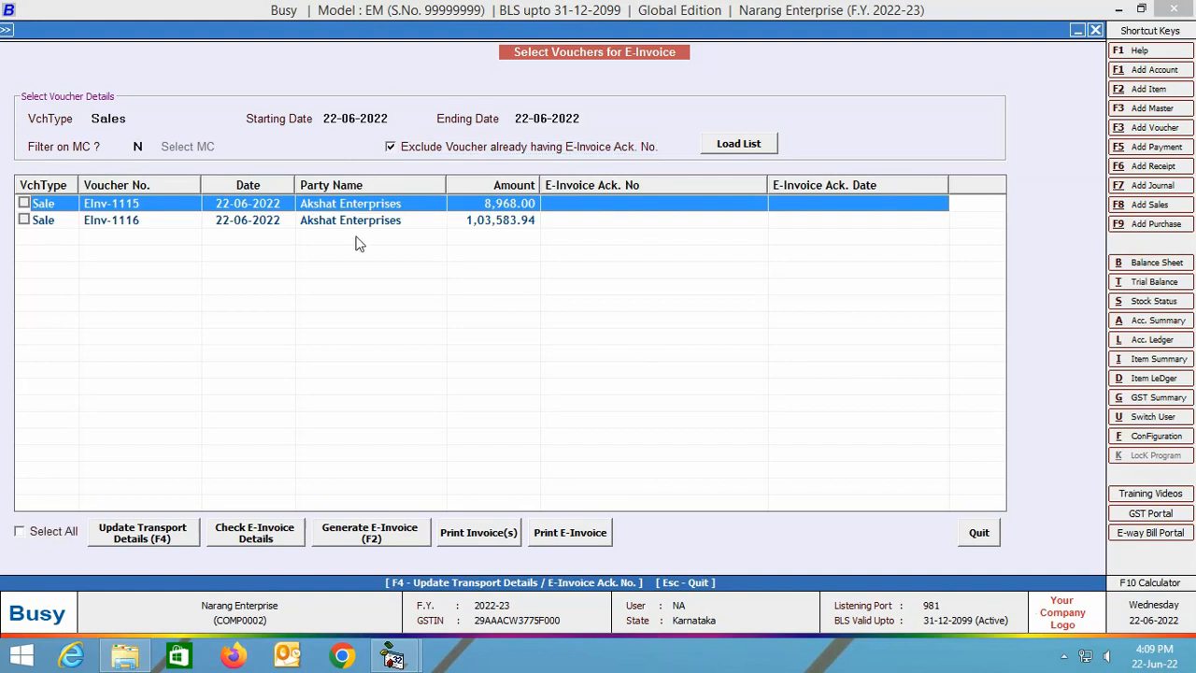
- Select both listed vouchers, Einv-1115 and Einv-1116, and start Generate E-Invoice
{"action": "left_click", "coordinate": [27, 536]}
{"action": "left_click", "coordinate": [27, 535]}
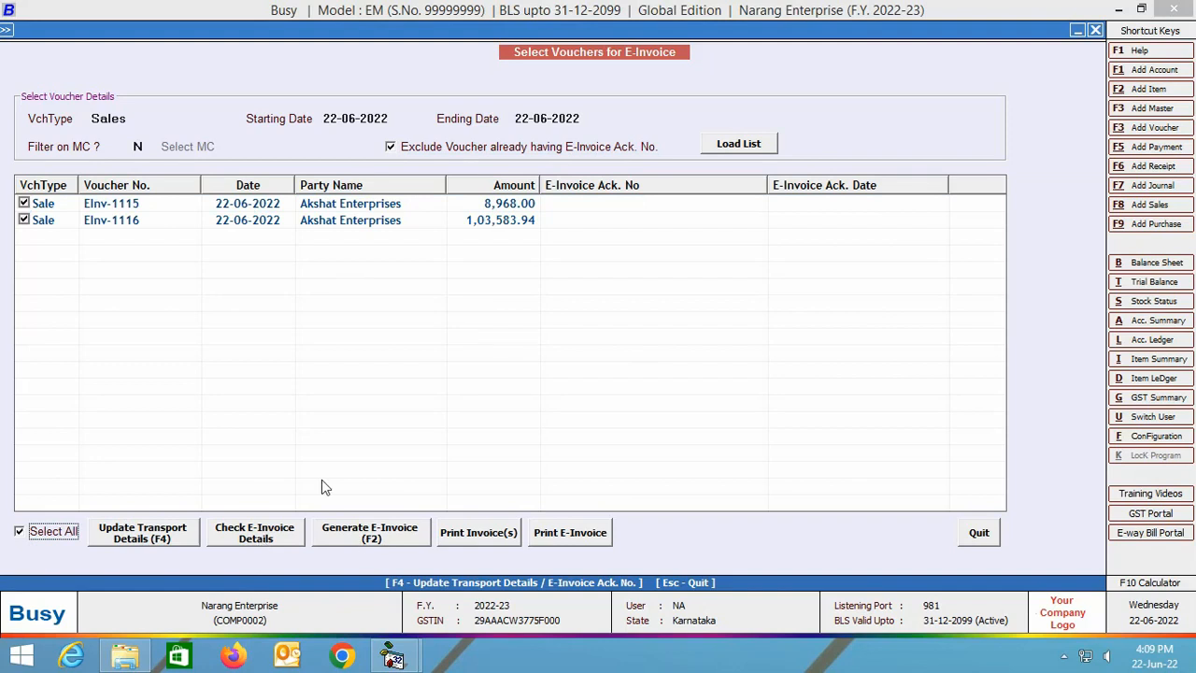
{"action": "left_click", "coordinate": [385, 546]}
{"action": "key", "text": "Return"}
{"action": "key", "text": "Return"}
{"action": "key", "text": "Return"}
{"action": "key", "text": "Return"}
{"action": "key", "text": "Return"}
{"action": "key", "text": "Return"}
{"action": "key", "text": "Return"}
{"action": "key", "text": "Return"}
{"action": "key", "text": "Return"}
{"action": "key", "text": "Return"}
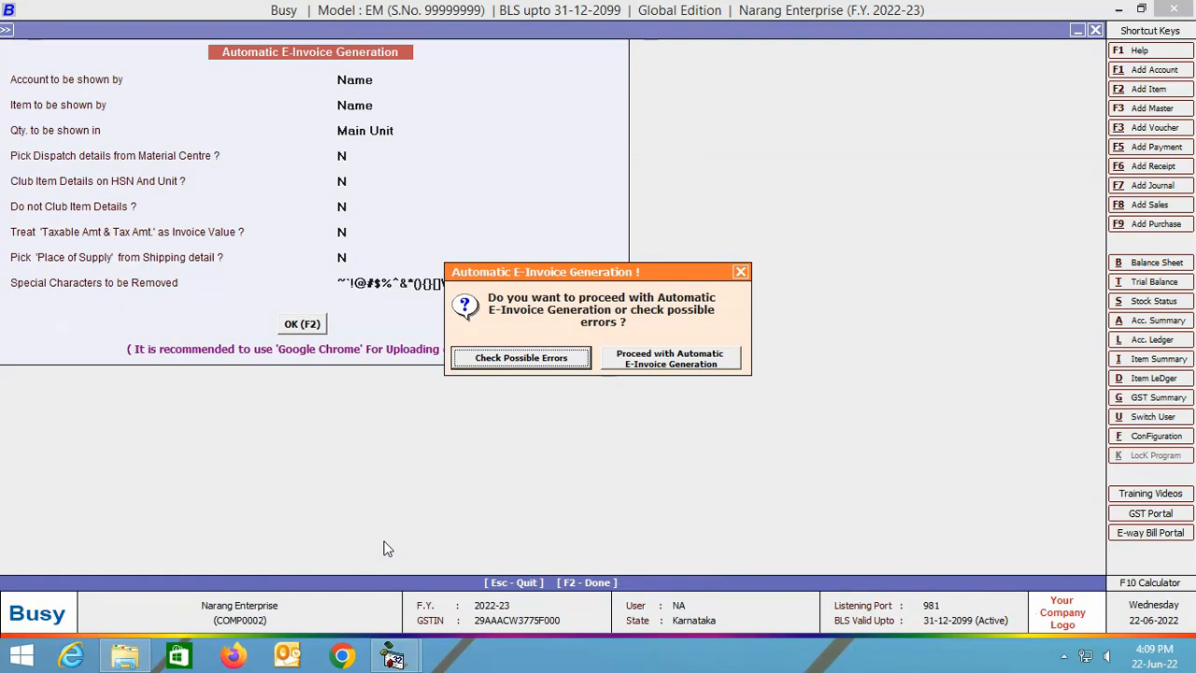
- Check for possible errors, find no invalid entries, and proceed with automatic e-invoice generation
{"action": "key", "text": "Return"}
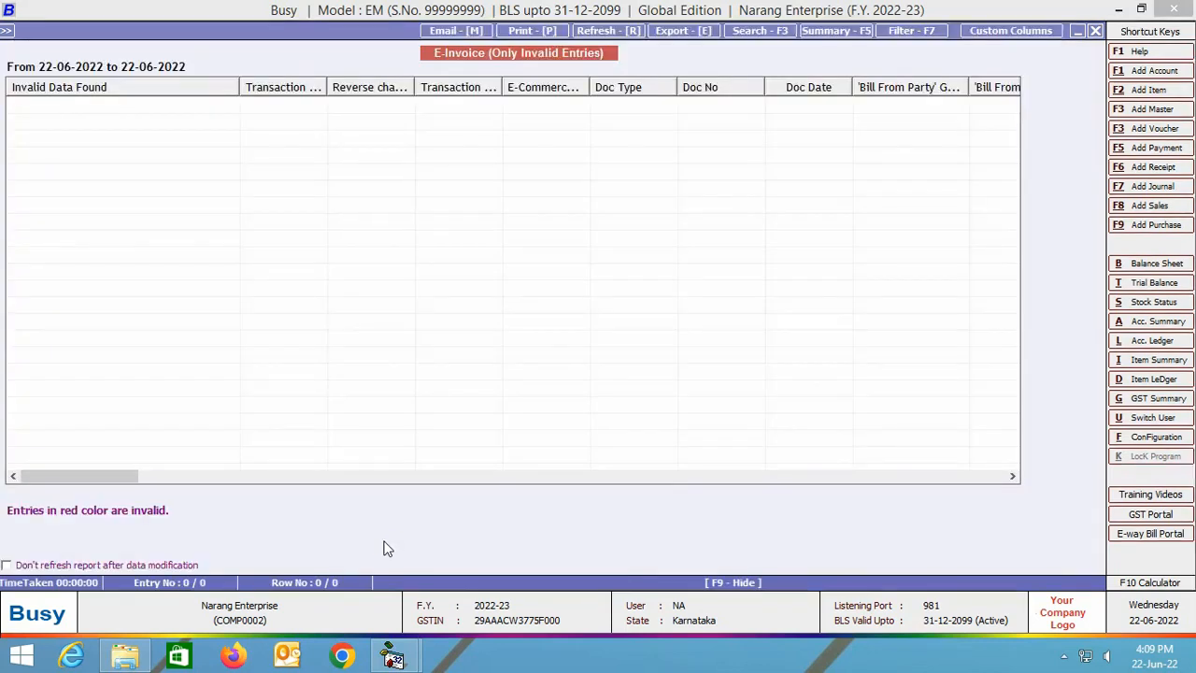
{"action": "key", "text": "Escape"}
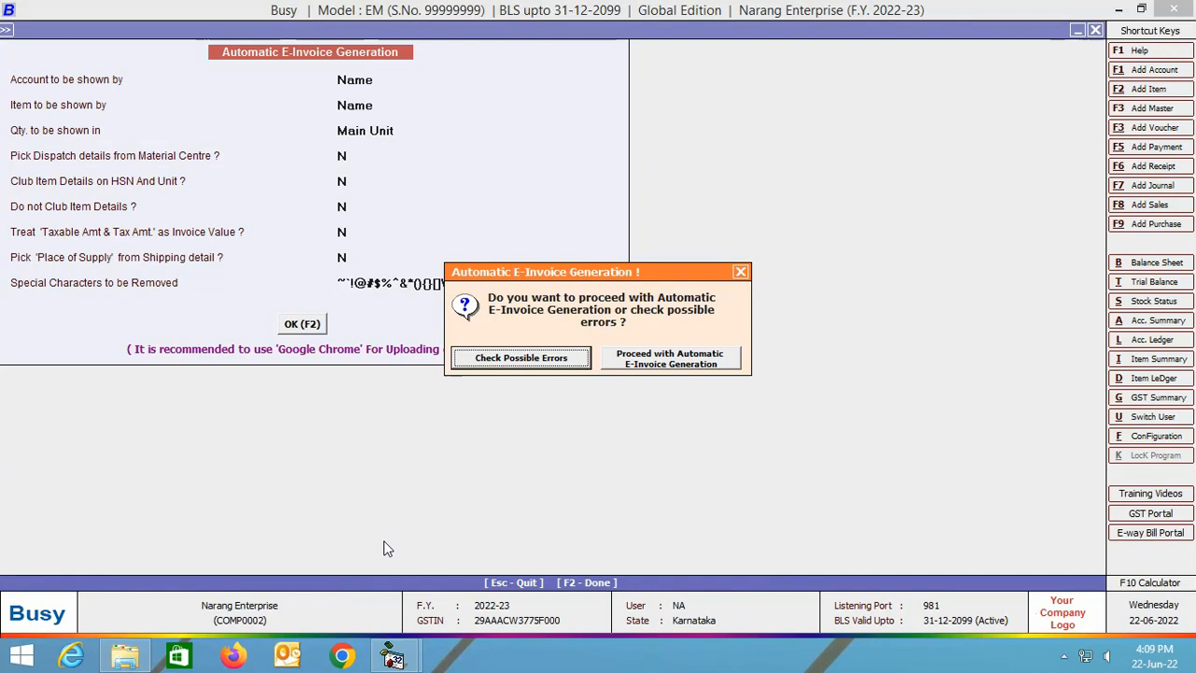
{"action": "key", "text": "Right"}
{"action": "key", "text": "Return"}
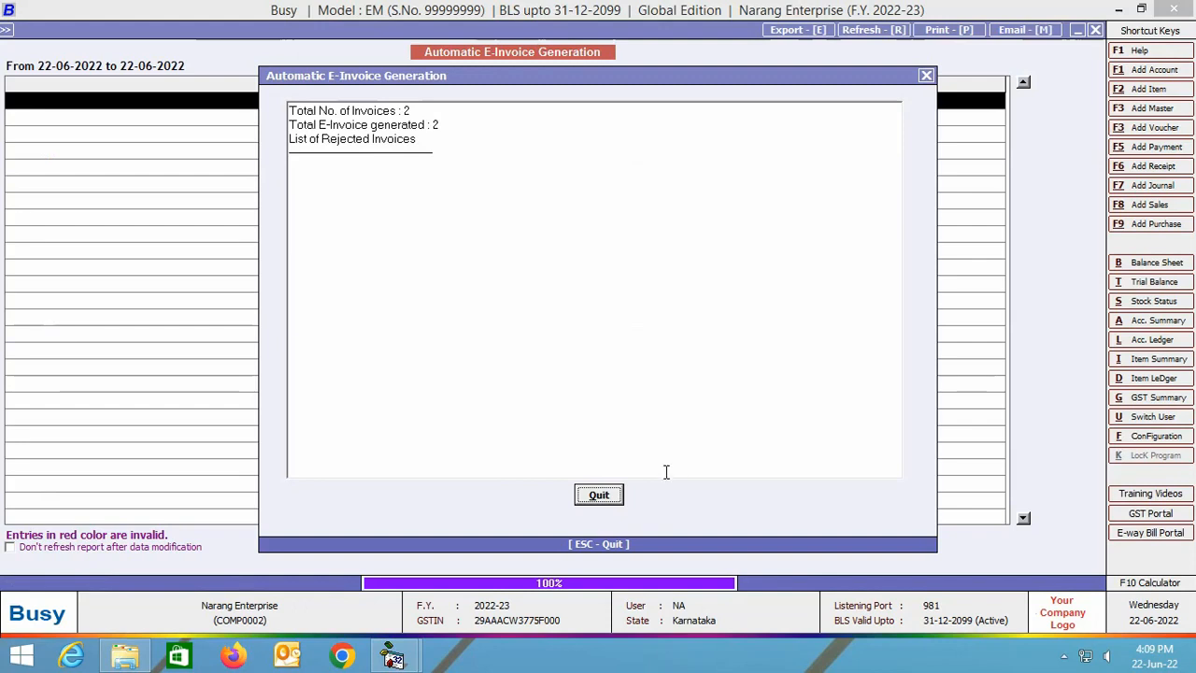
- Dismiss the 2-generated results summary, then close the voucher list and utilities menu back to the main window
{"action": "left_click", "coordinate": [606, 498]}
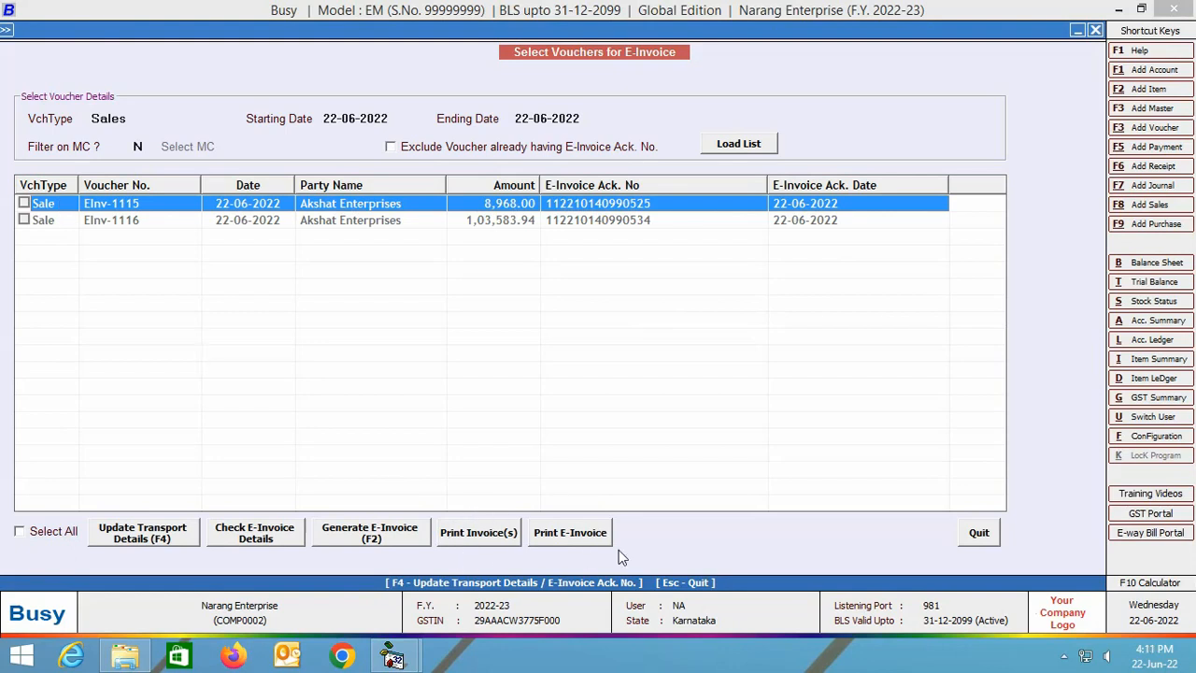
{"action": "key", "text": "Escape"}
{"action": "key", "text": "Escape"}
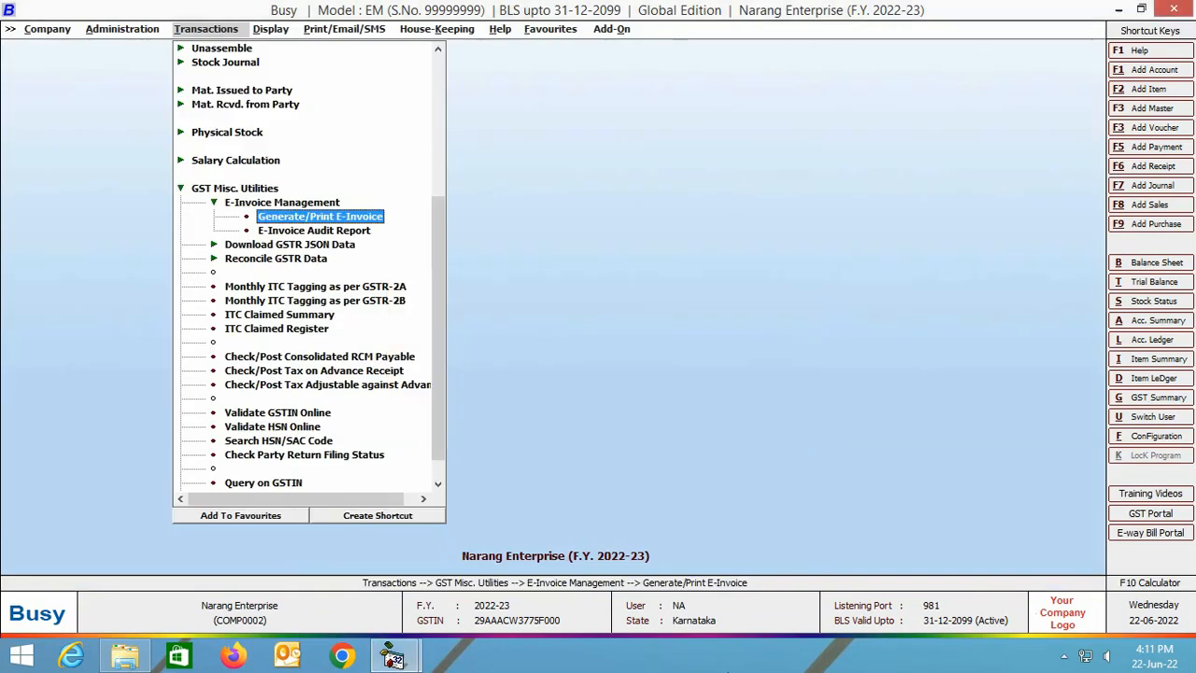
{"action": "key", "text": "Escape"}
{"action": "key", "text": "Escape"}
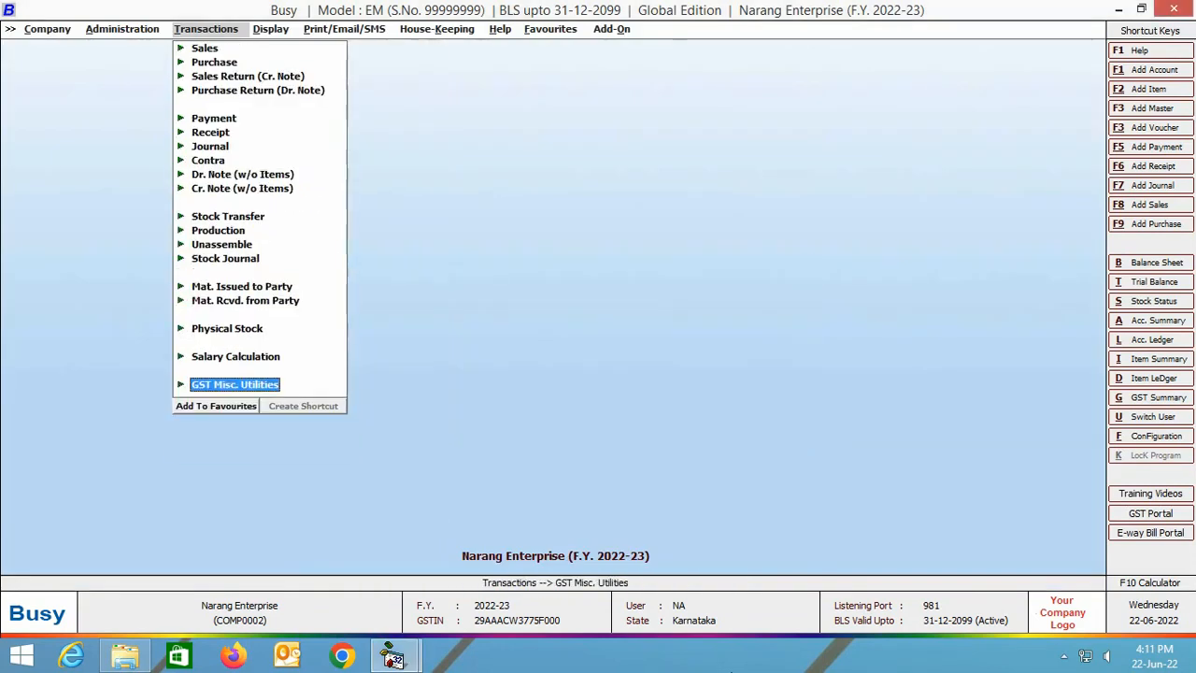
{"action": "key", "text": "Escape"}
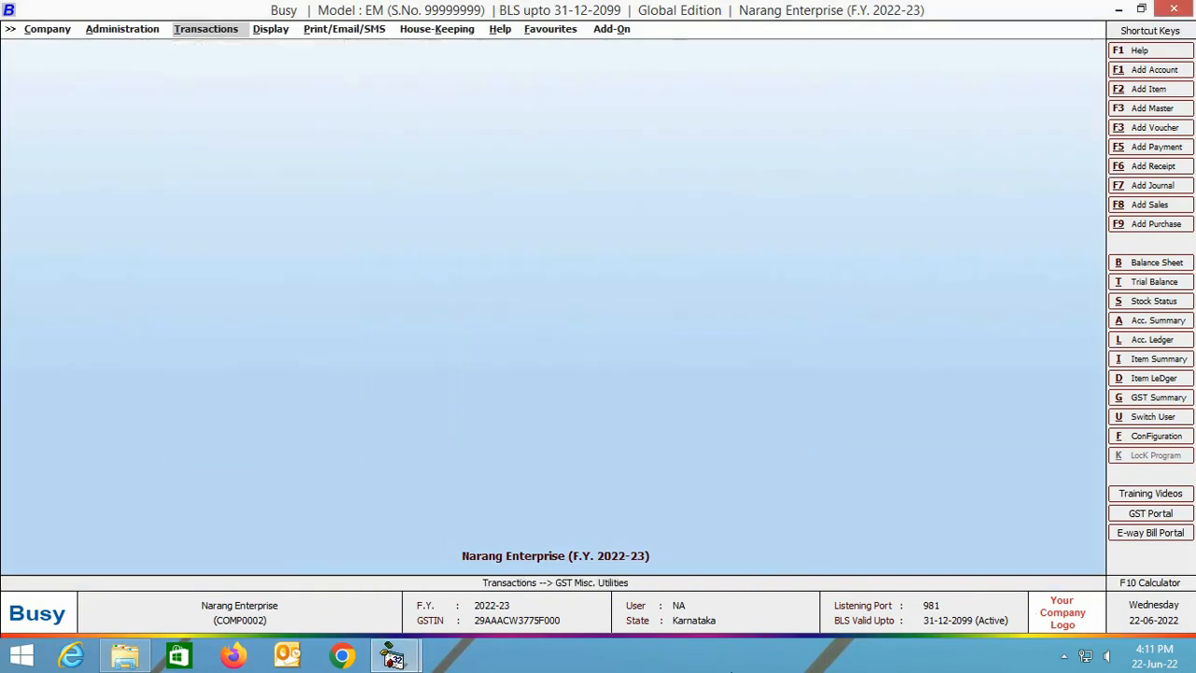